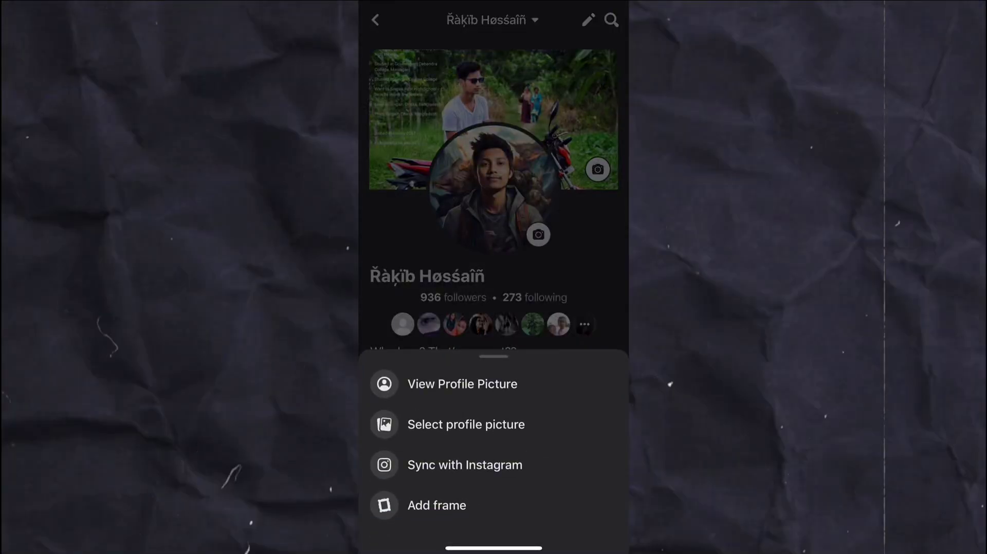
click(462, 385)
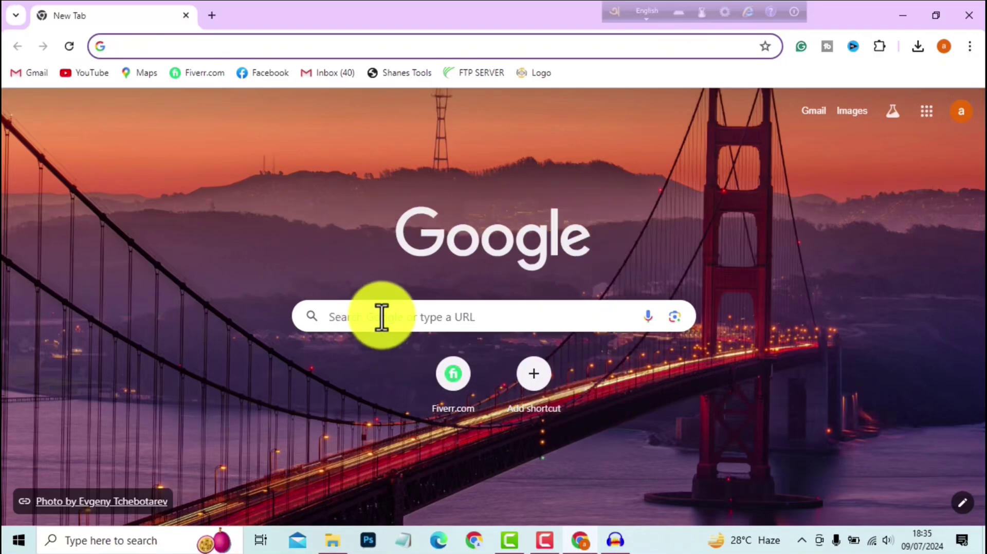
Search Google for "playground ai" and open the official Playground AI image generator site
click(381, 317)
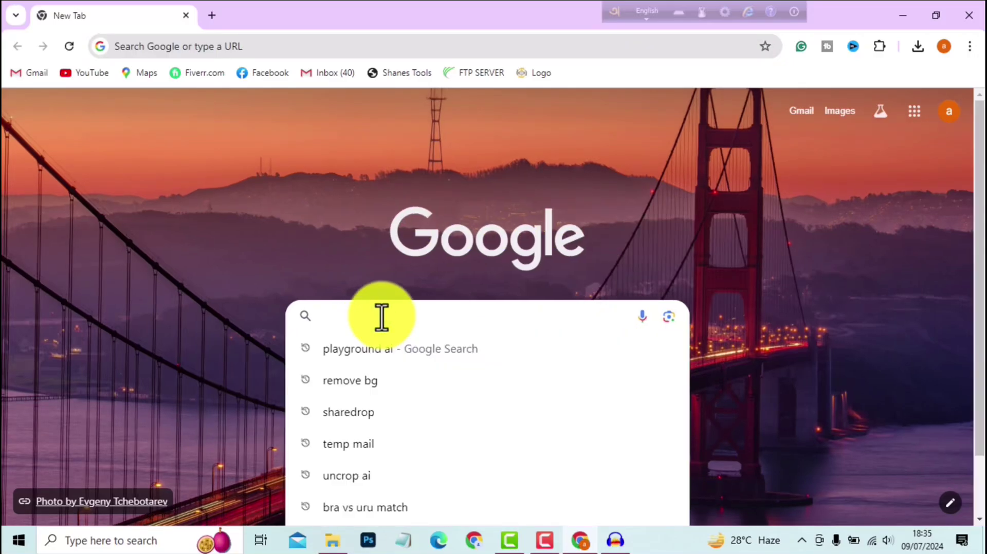
text(playground ai)
key(Return)
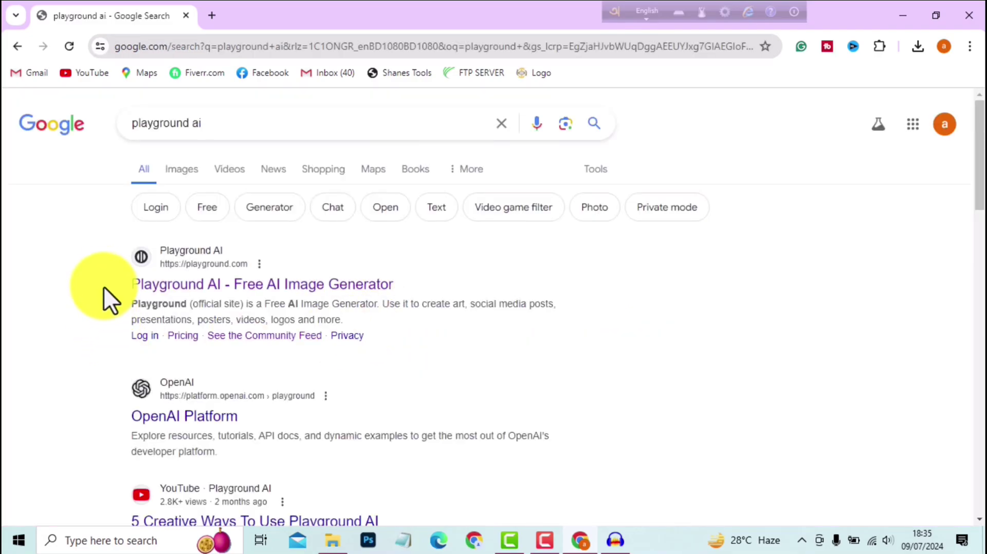
click(188, 289)
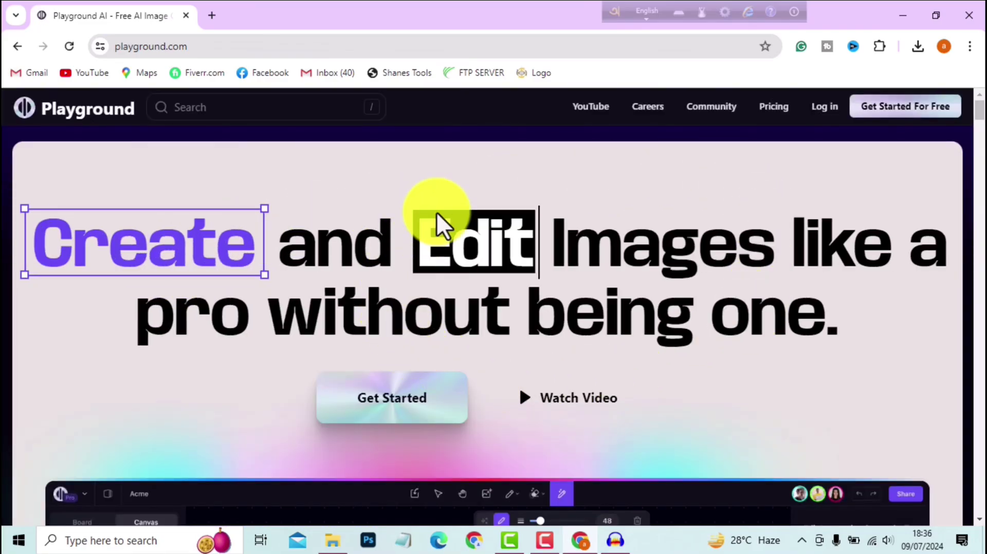
Get started for free on Playground by signing in with the Google account
scroll(448, 242, down, 3)
scroll(455, 265, down, 10)
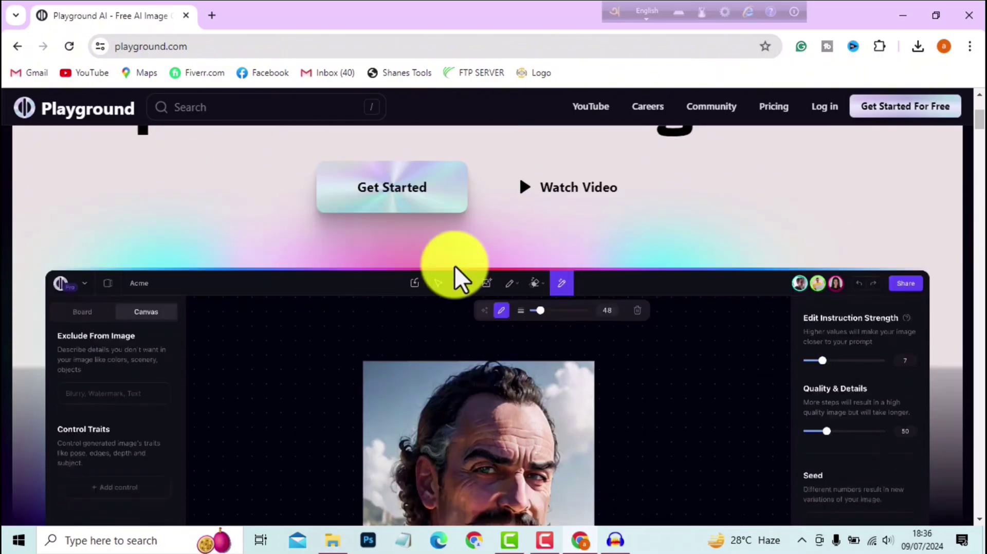
scroll(379, 283, up, 10)
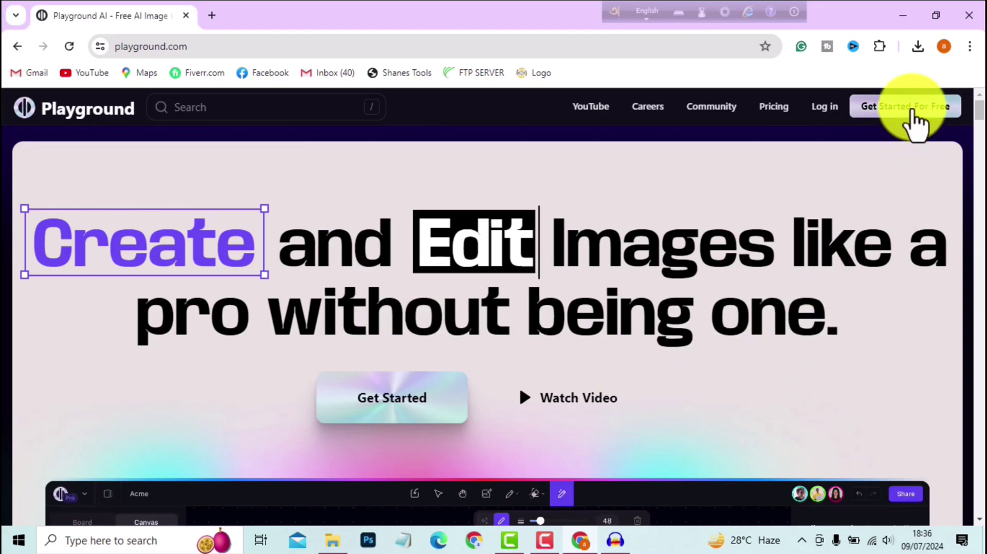
click(912, 113)
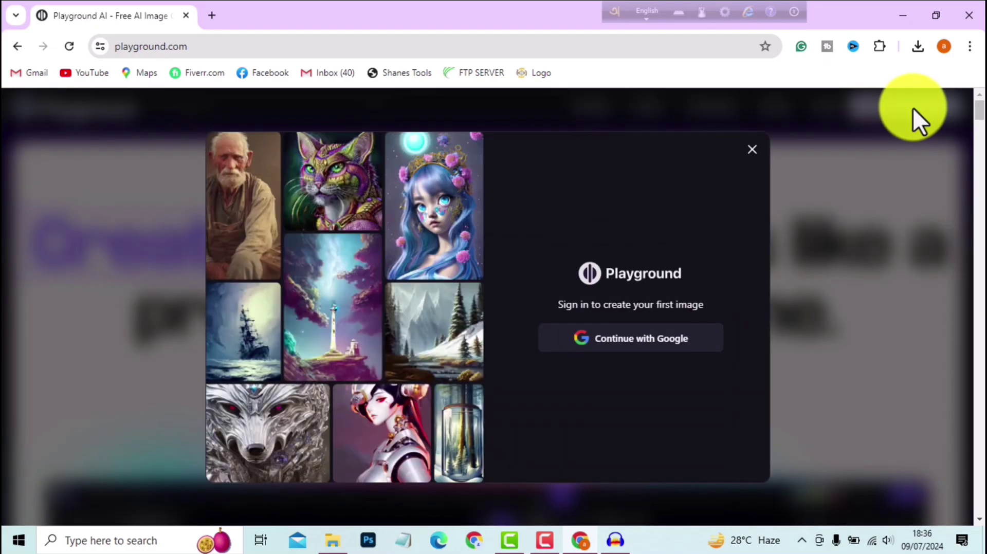
click(626, 347)
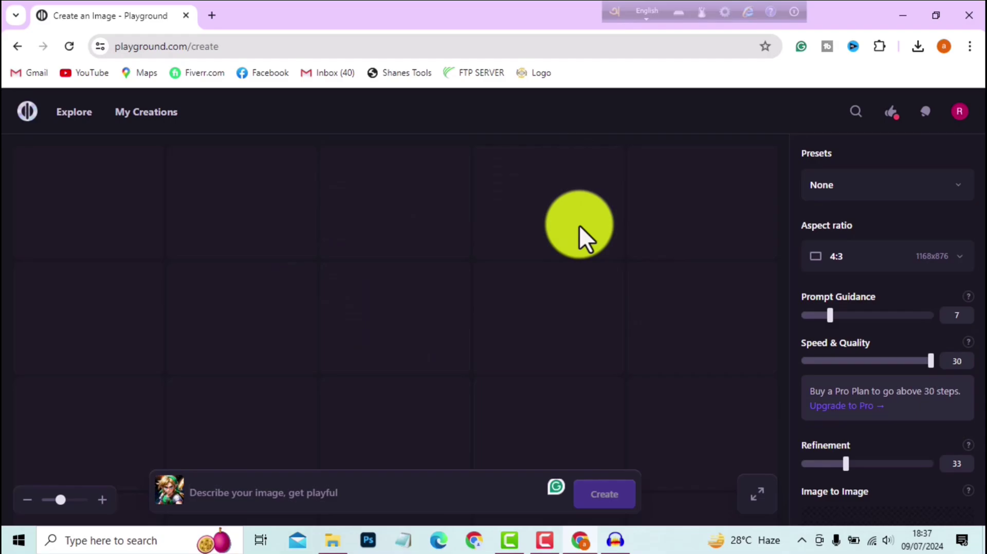
Browse the Explore feed to examine the images shared by the Playground community
click(69, 118)
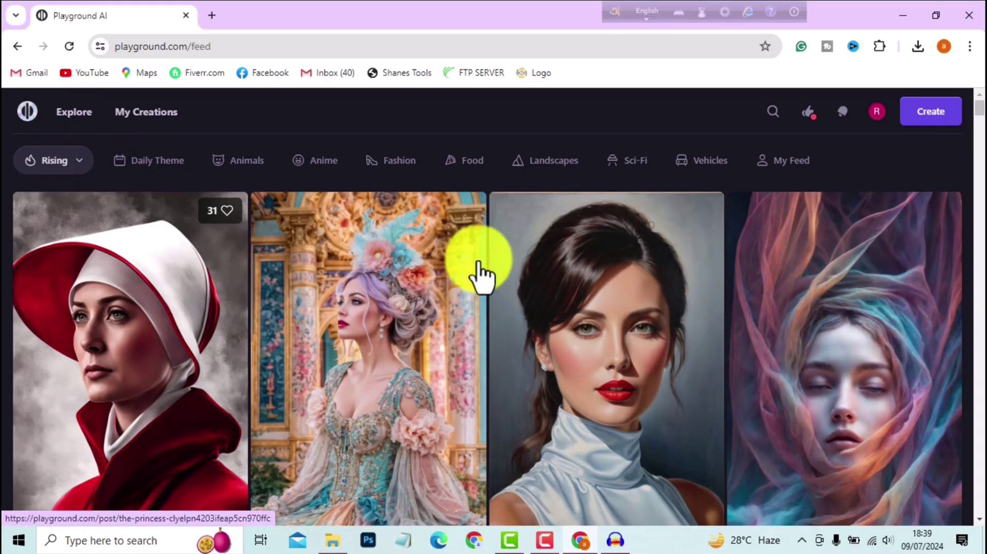
scroll(478, 264, down, 5)
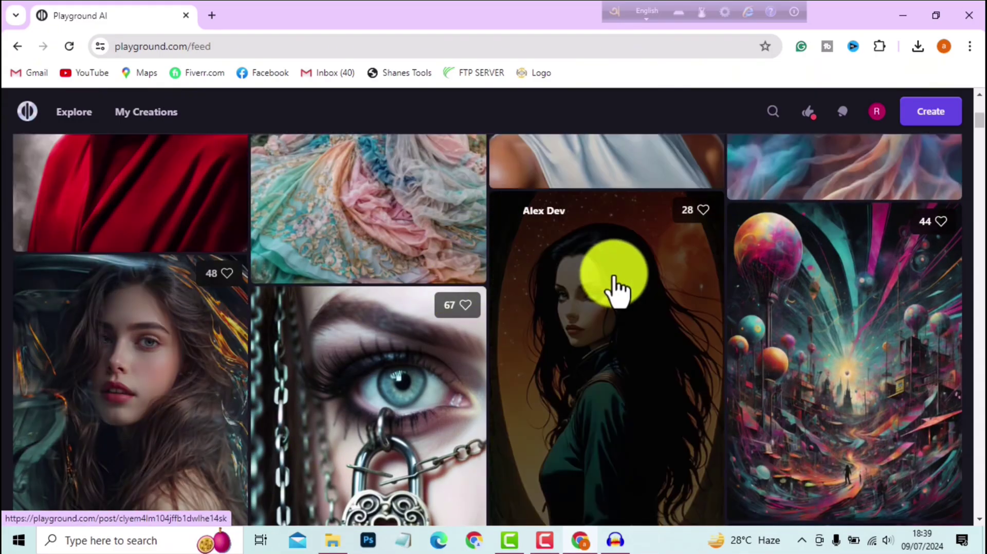
scroll(620, 291, down, 5)
scroll(440, 322, down, 5)
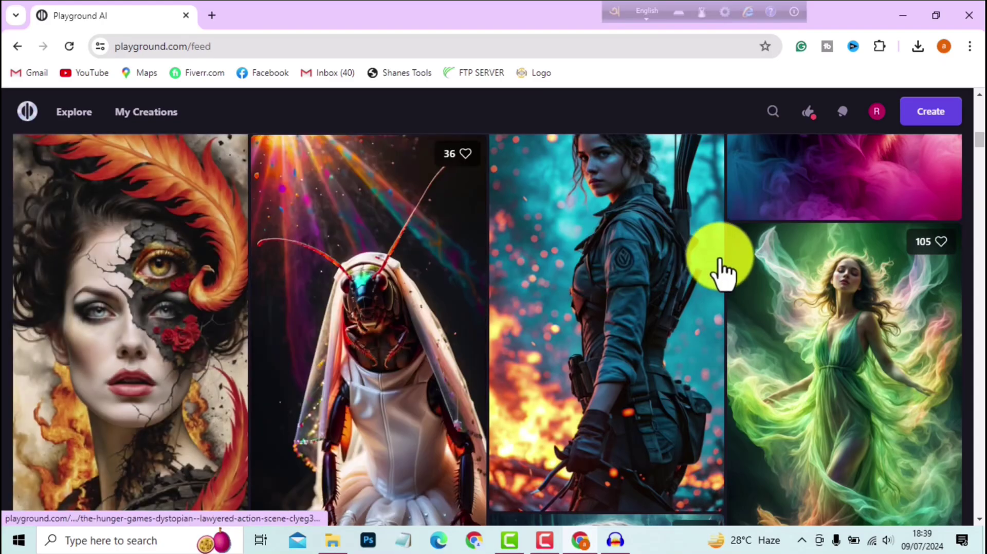
scroll(503, 335, down, 5)
scroll(495, 334, down, 5)
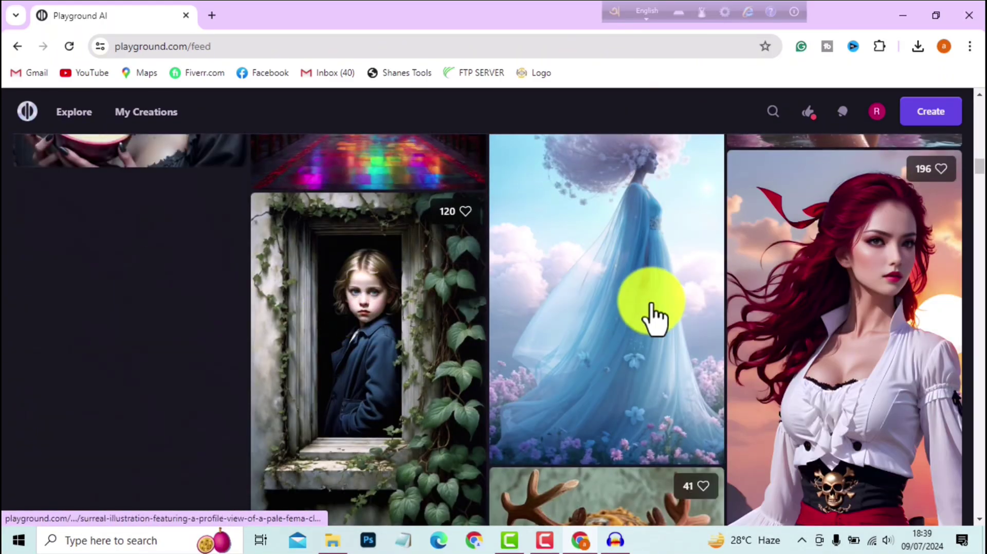
scroll(655, 319, down, 3)
scroll(643, 337, down, 10)
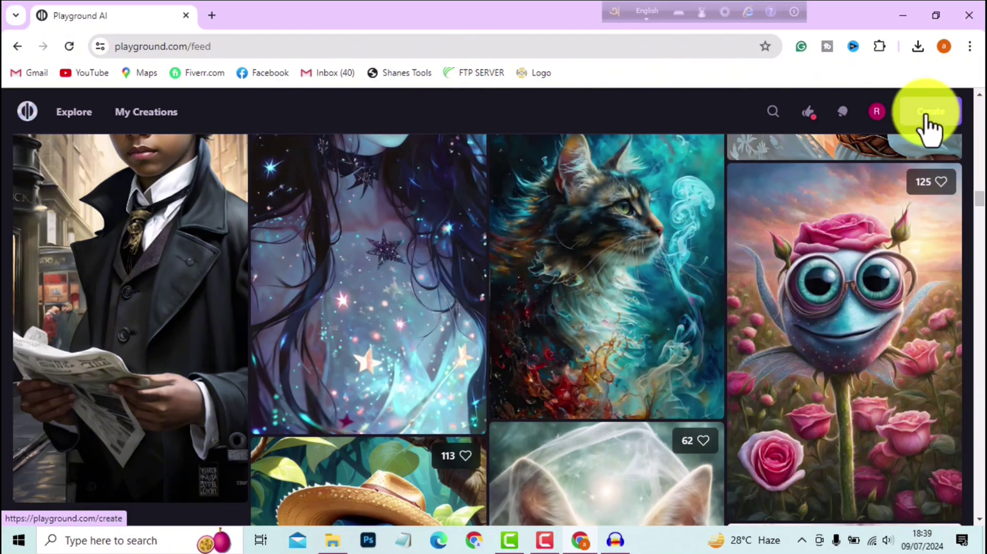
Return to the image creation page and upload the portrait photo from Downloads as the Image to Image source
click(928, 117)
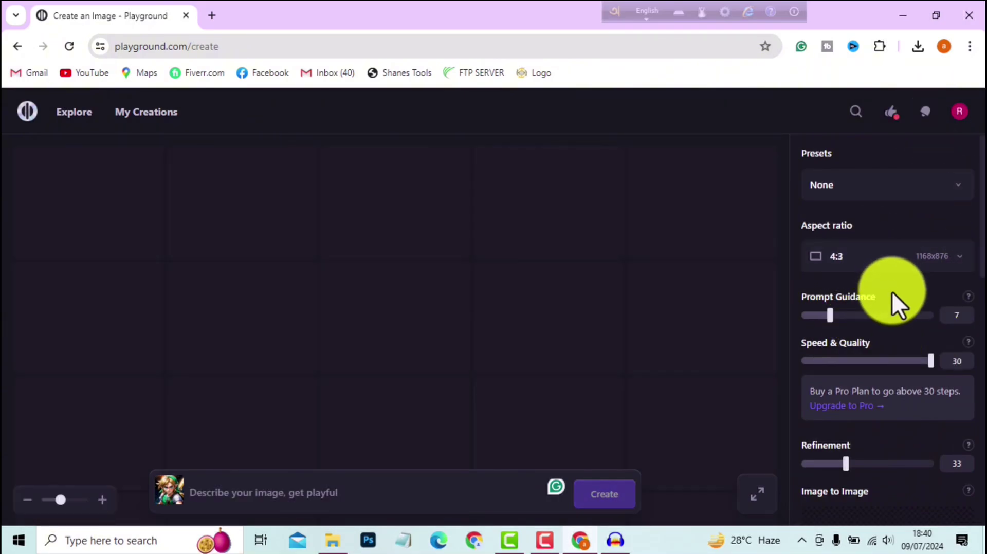
scroll(893, 292, down, 4)
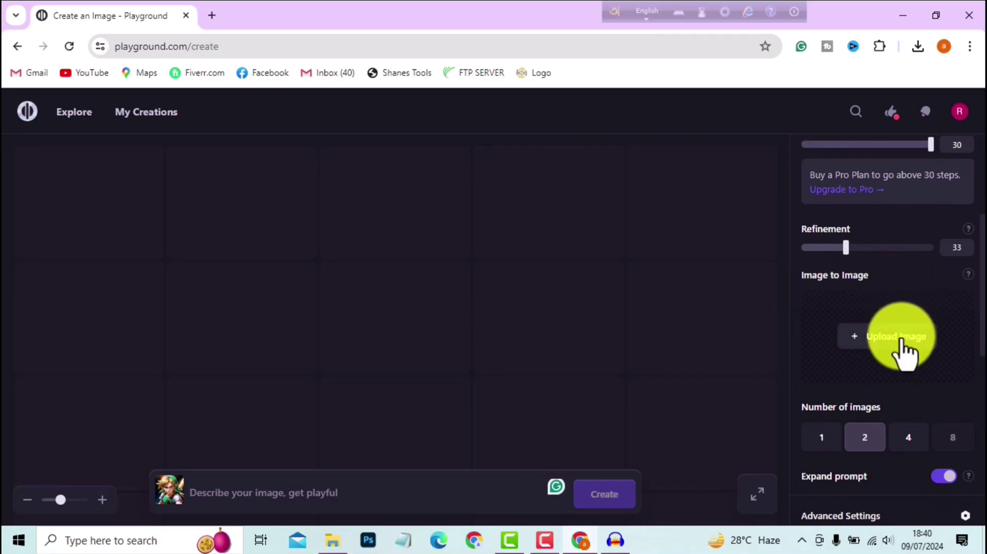
click(901, 342)
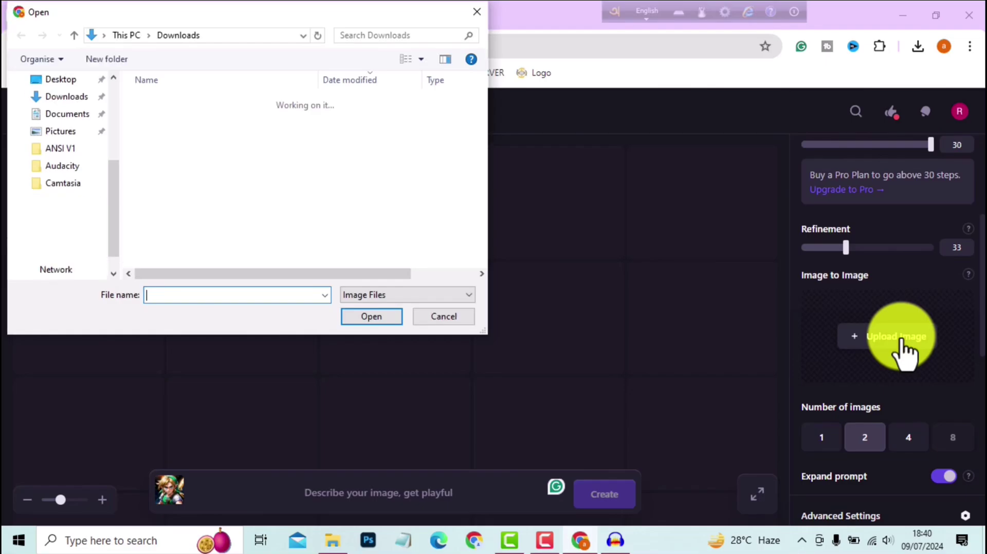
click(372, 316)
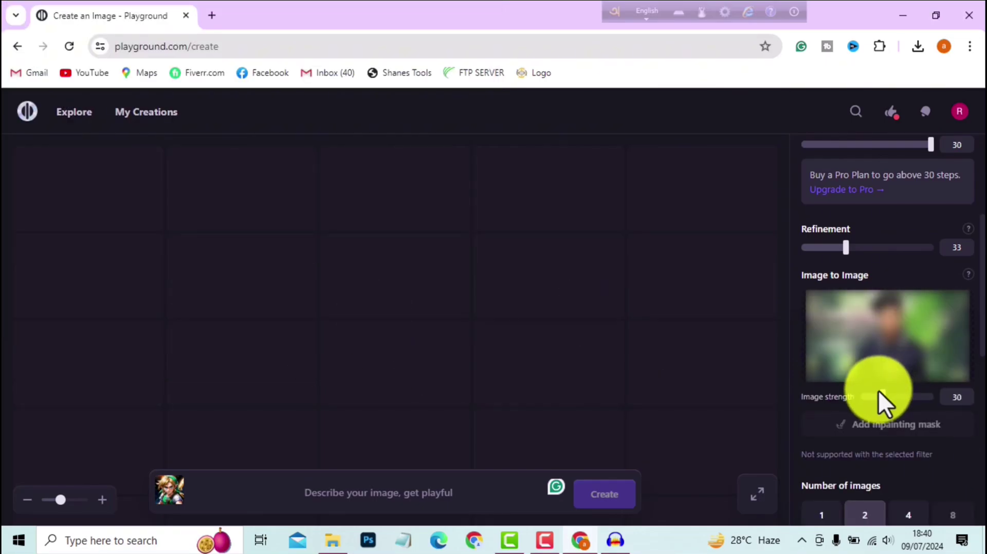
Set the uploaded photo's image strength to 46 and the number of images to 4
drag(881, 402, 897, 419)
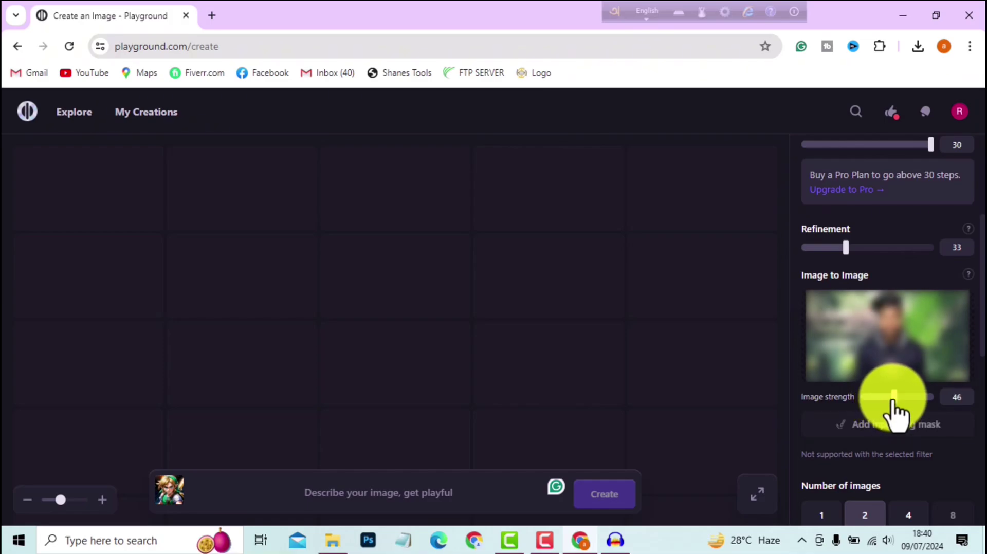
scroll(899, 415, down, 3)
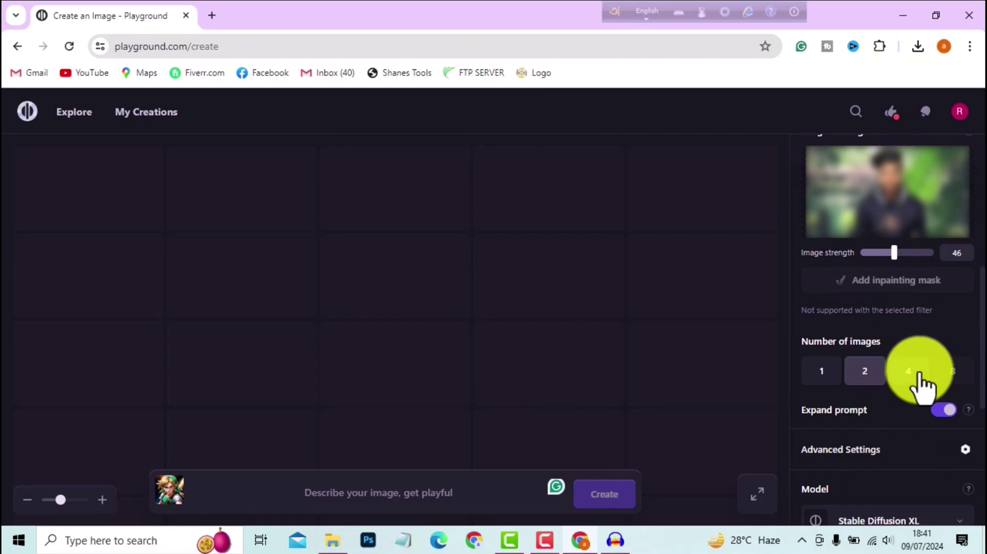
mouse_move(952, 371)
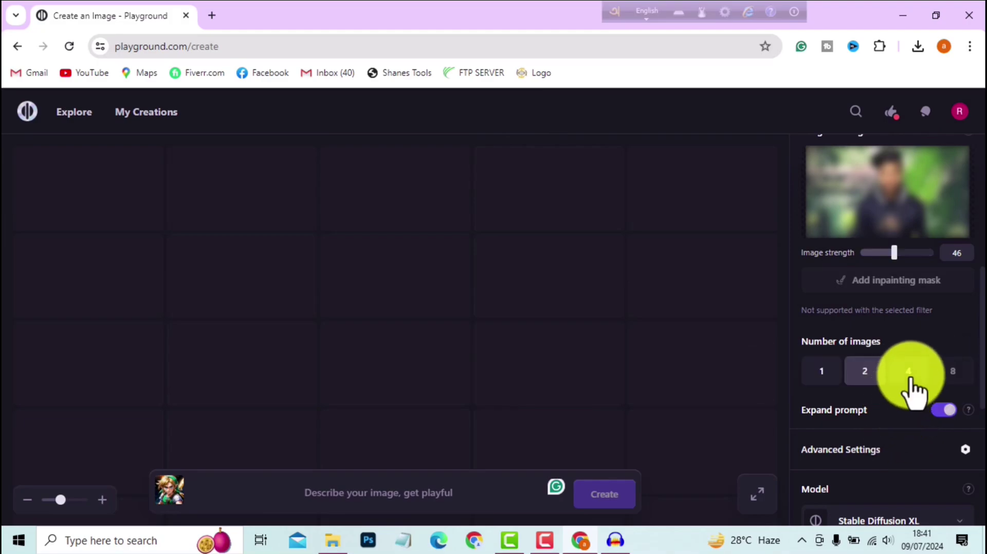
click(910, 381)
Enter the image prompt "anime, neon light, cyberpunk background, man"
scroll(910, 383, down, 3)
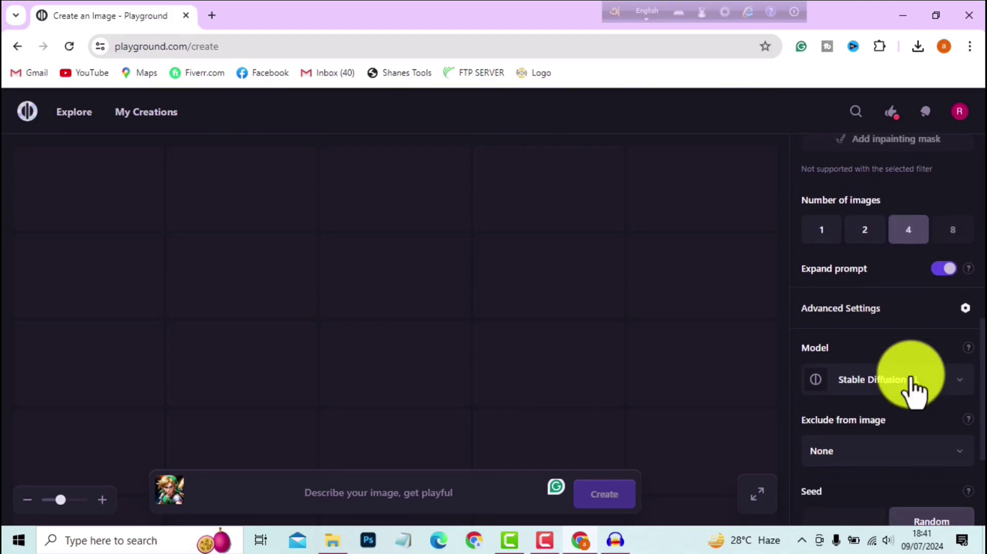
scroll(911, 383, down, 2)
scroll(913, 388, down, 3)
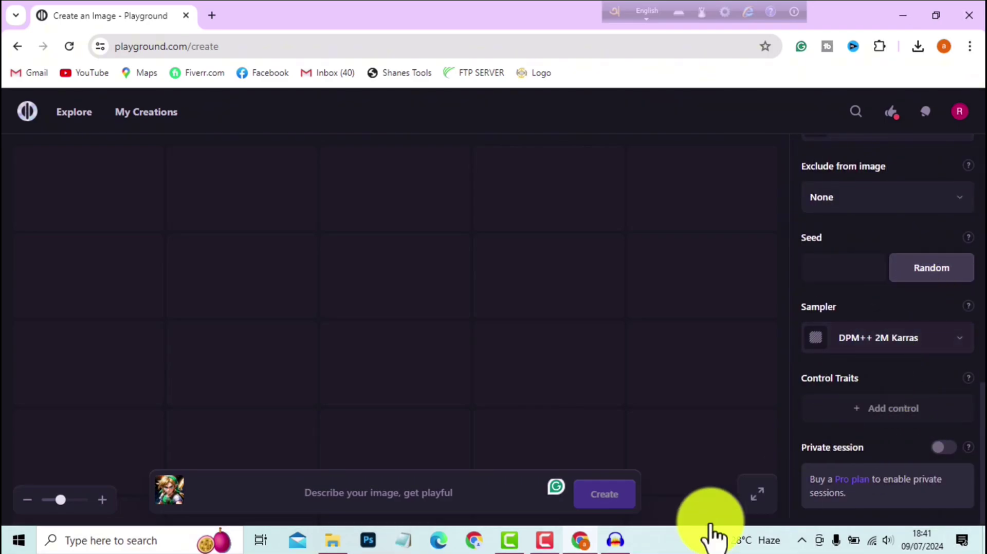
click(327, 493)
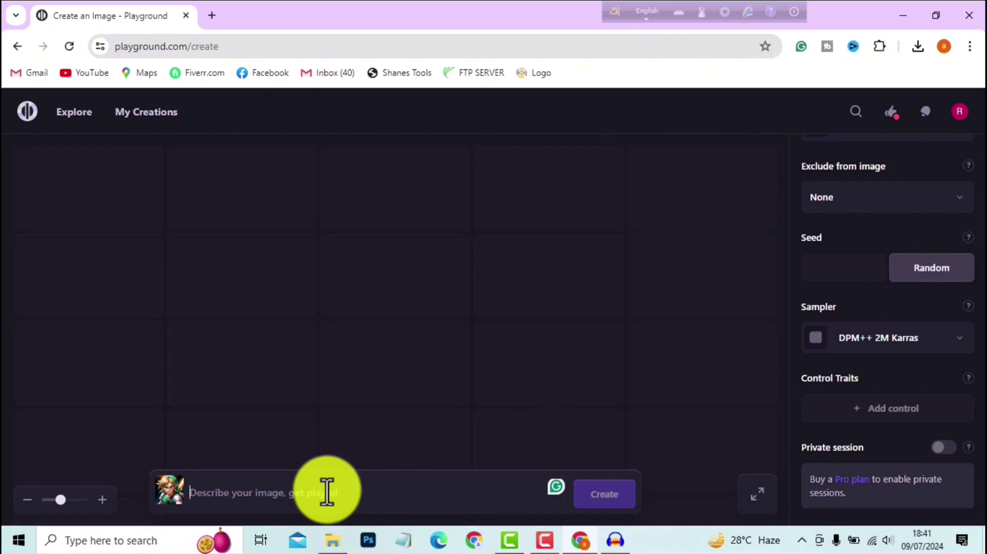
text(anime, )
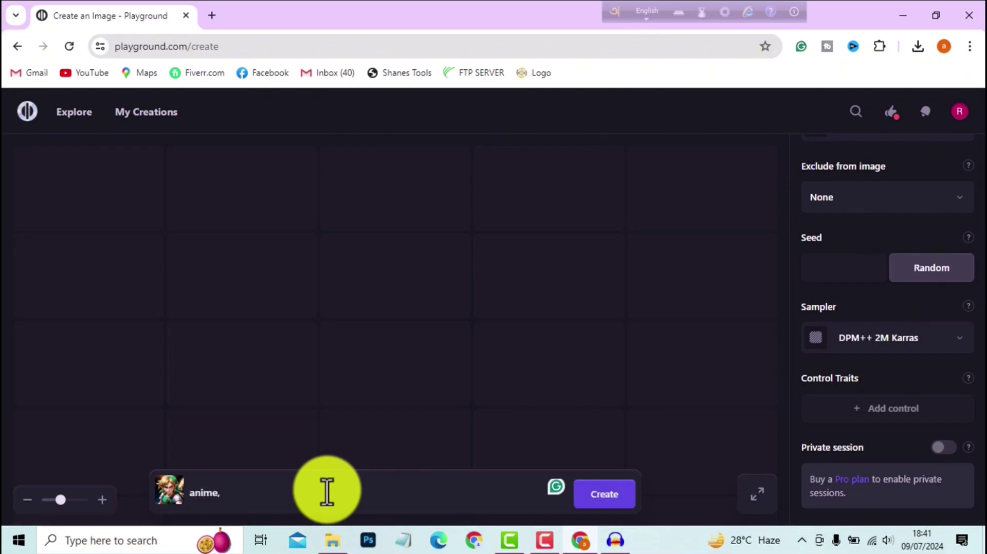
text(neon light, cyberpunk ba)
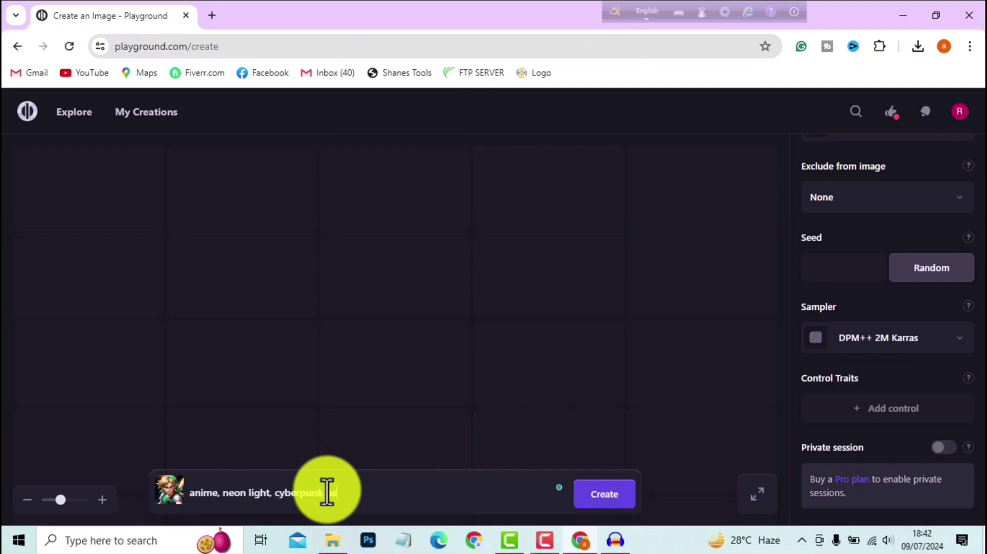
text(ckground, )
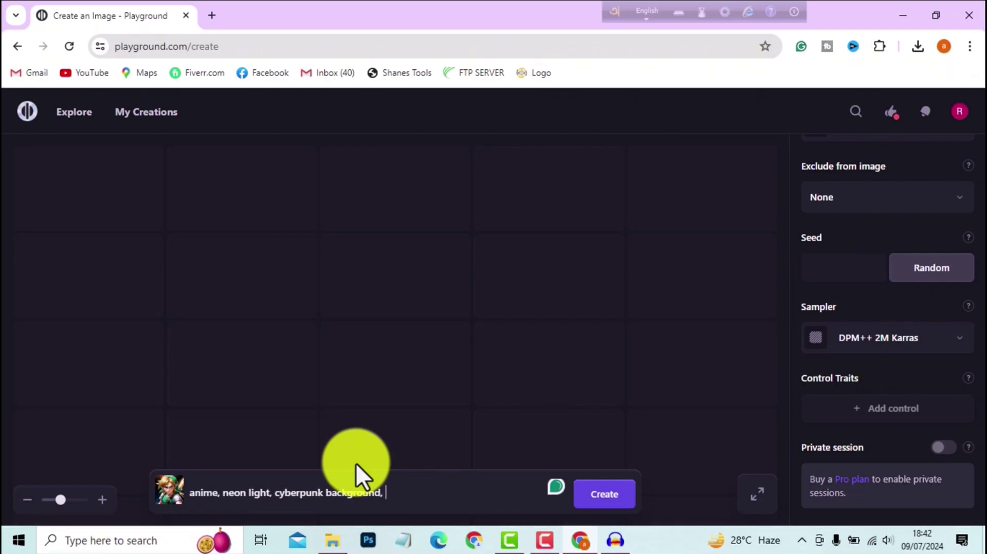
text(man)
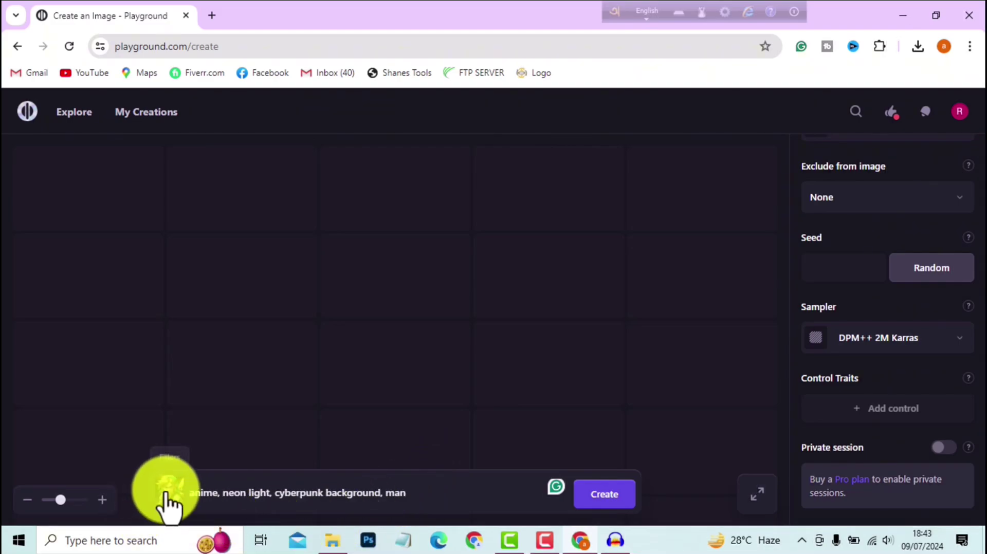
Switch the filter from Starlight XL Animated to Real Cartoon and generate the images
click(167, 504)
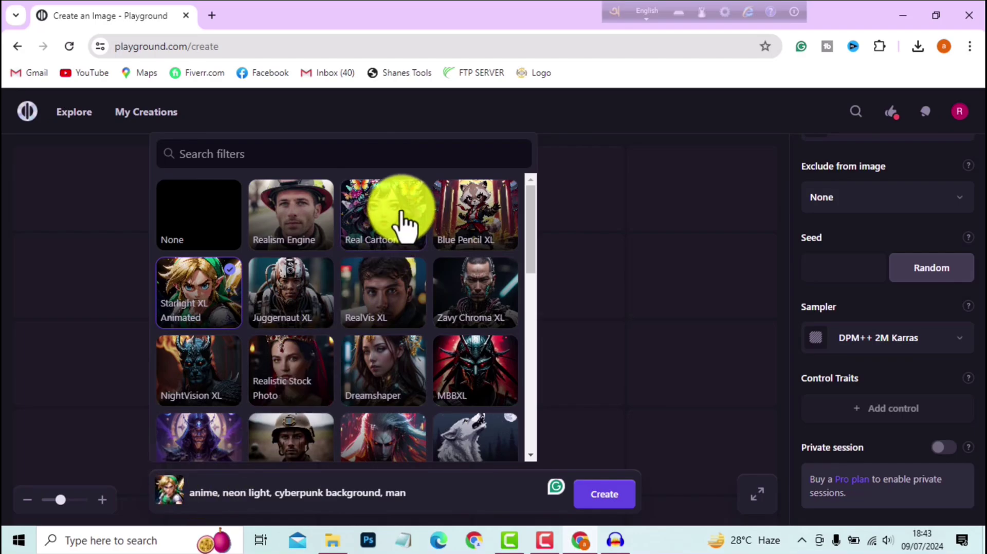
click(404, 222)
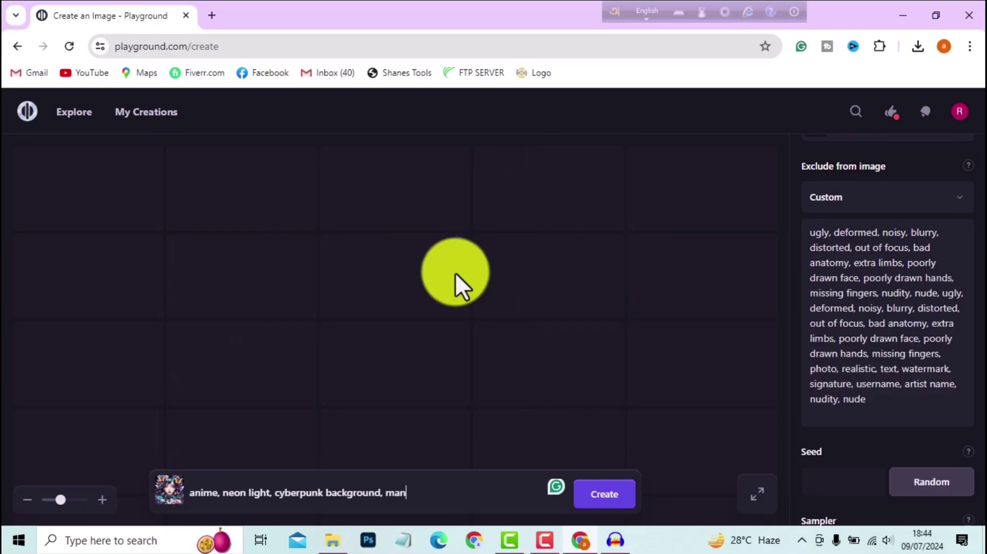
click(601, 497)
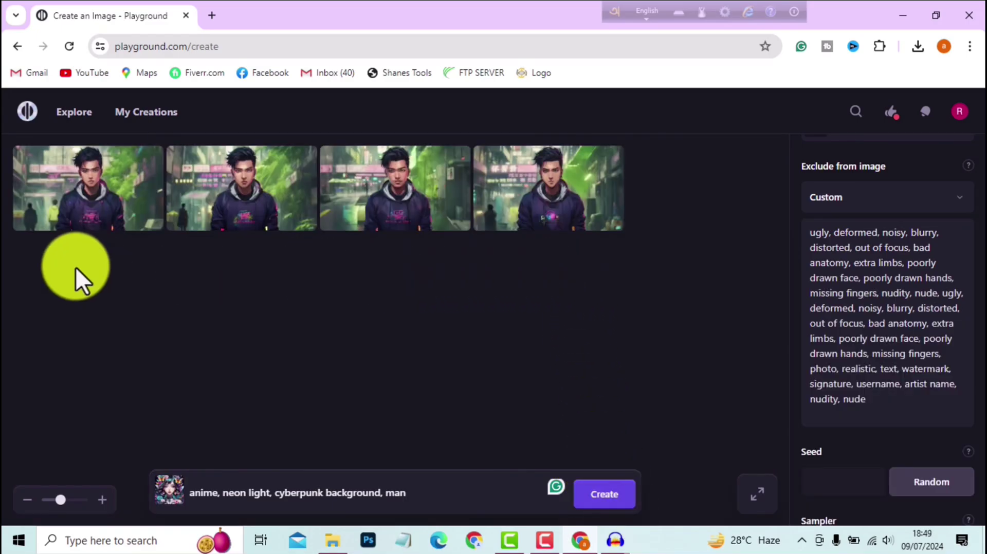
Examine the generated anime portraits one by one at full size, then return to the creation page
click(98, 223)
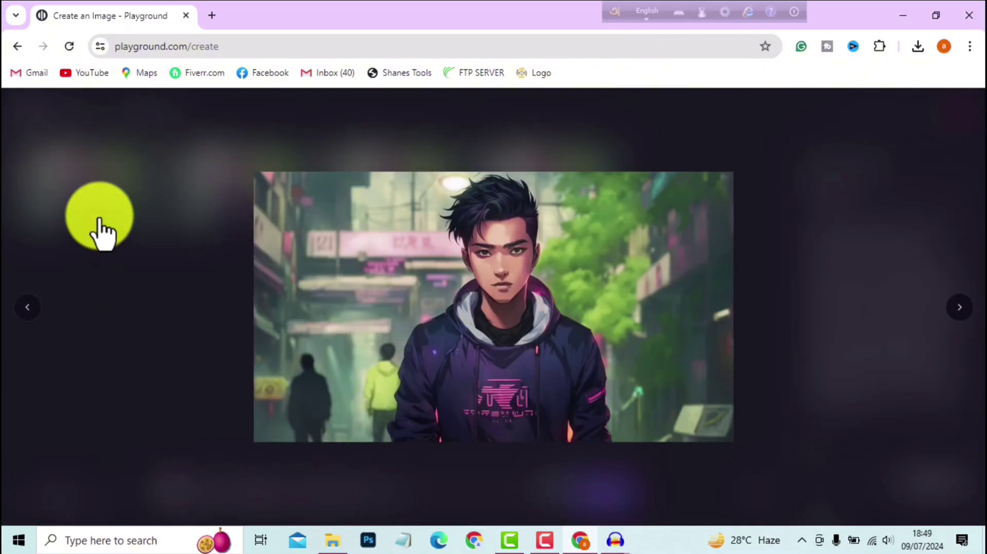
click(965, 307)
click(966, 307)
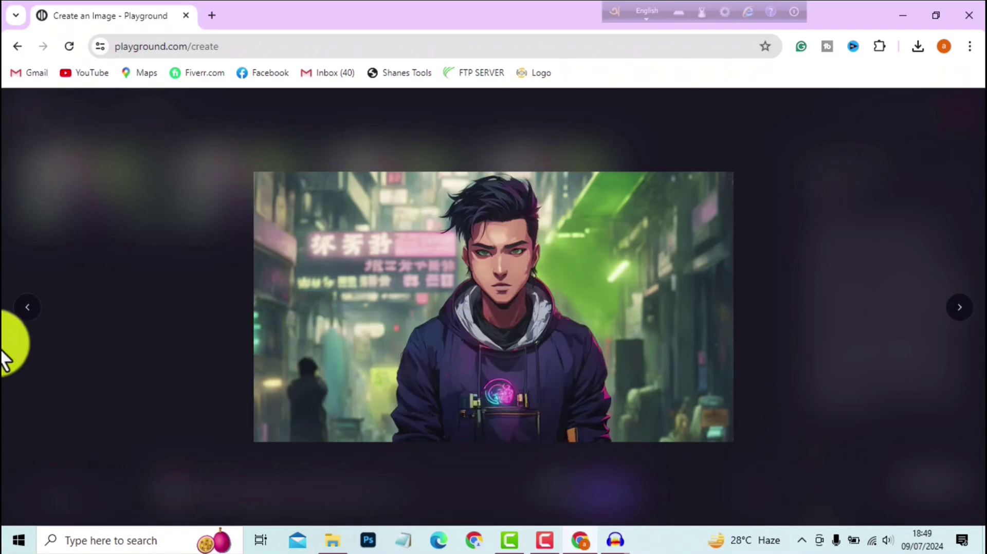
click(24, 317)
click(25, 316)
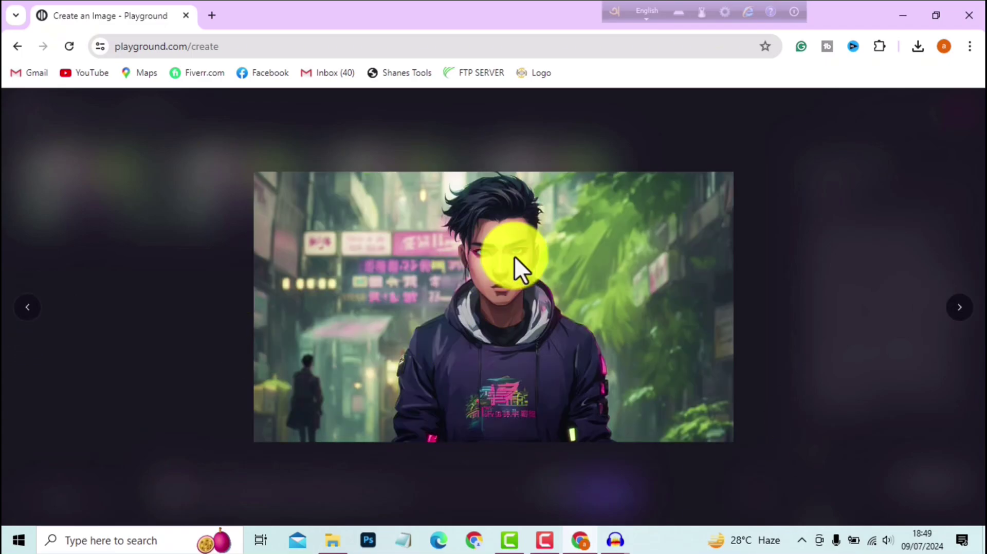
click(27, 312)
click(28, 310)
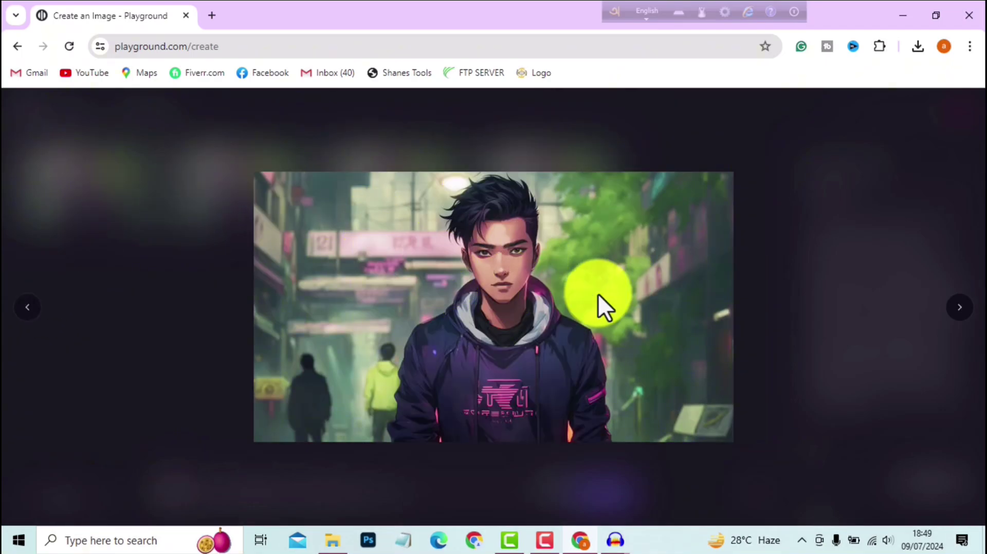
click(887, 170)
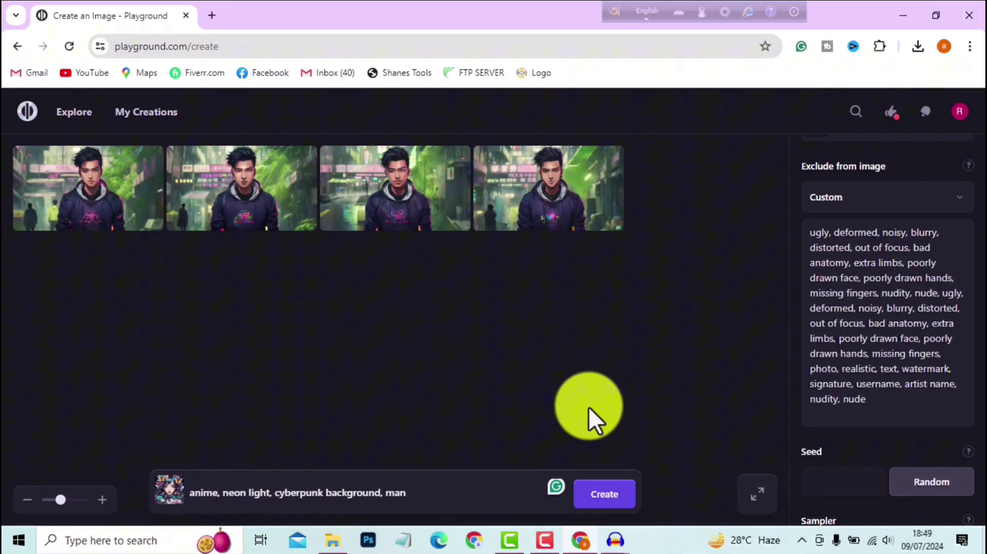
Generate another batch of portraits with the current settings, and add "smiling" before "man" in the prompt
click(610, 501)
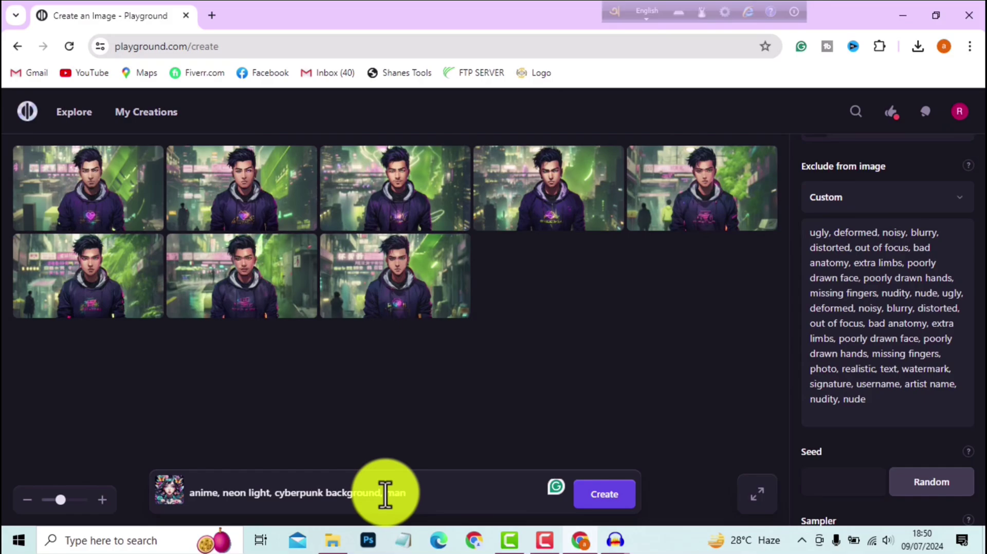
text(smiling)
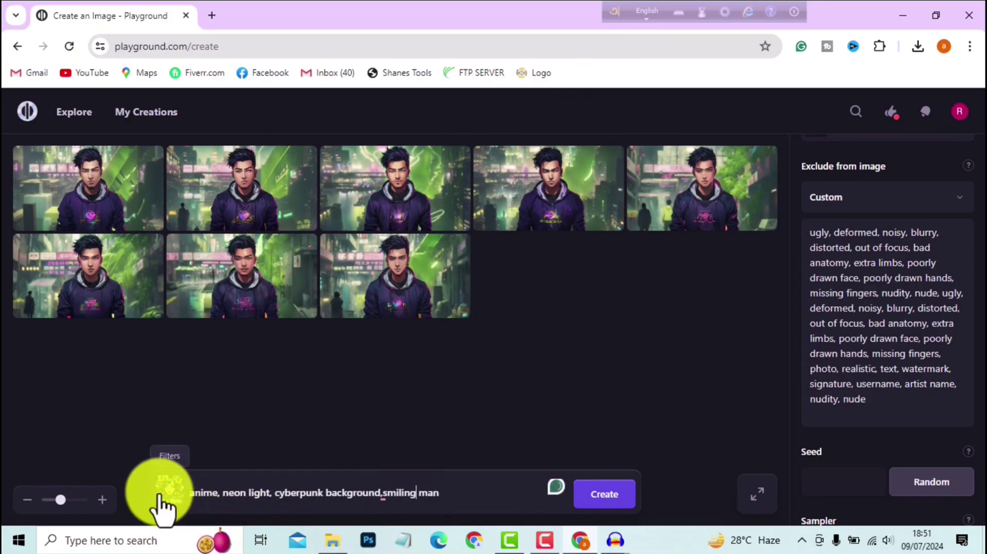
Switch the filter to RealVis XL and generate the smiling portraits
click(159, 495)
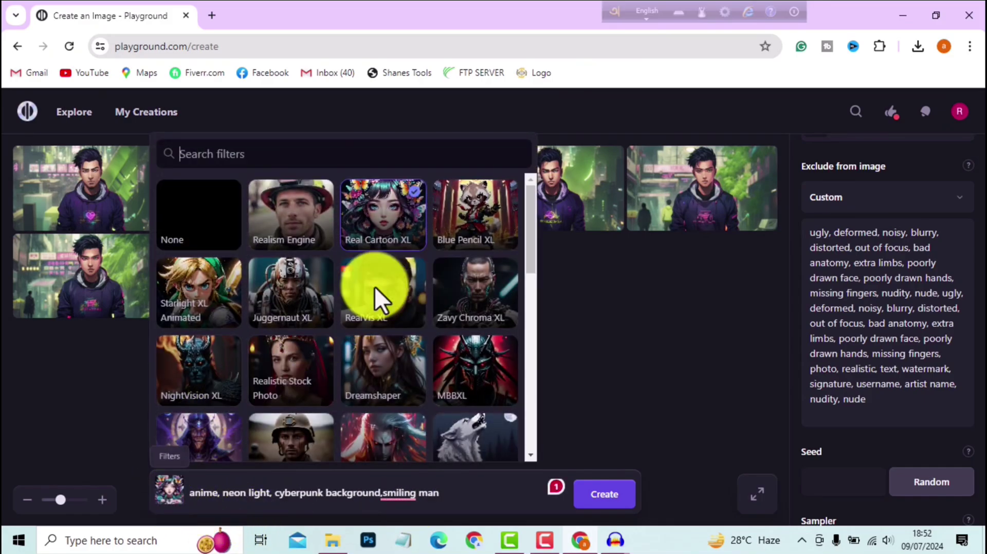
click(377, 303)
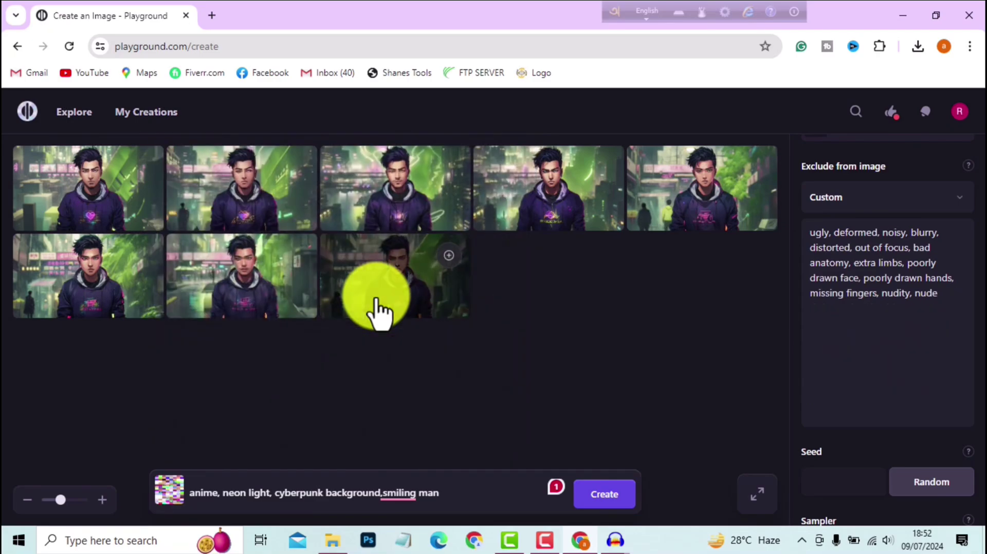
scroll(818, 360, up, 5)
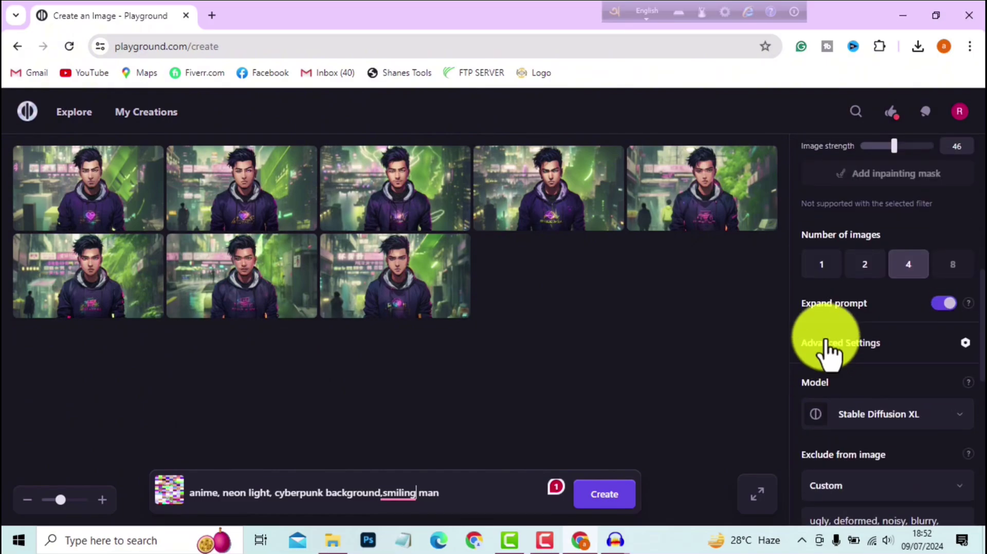
scroll(875, 368, up, 5)
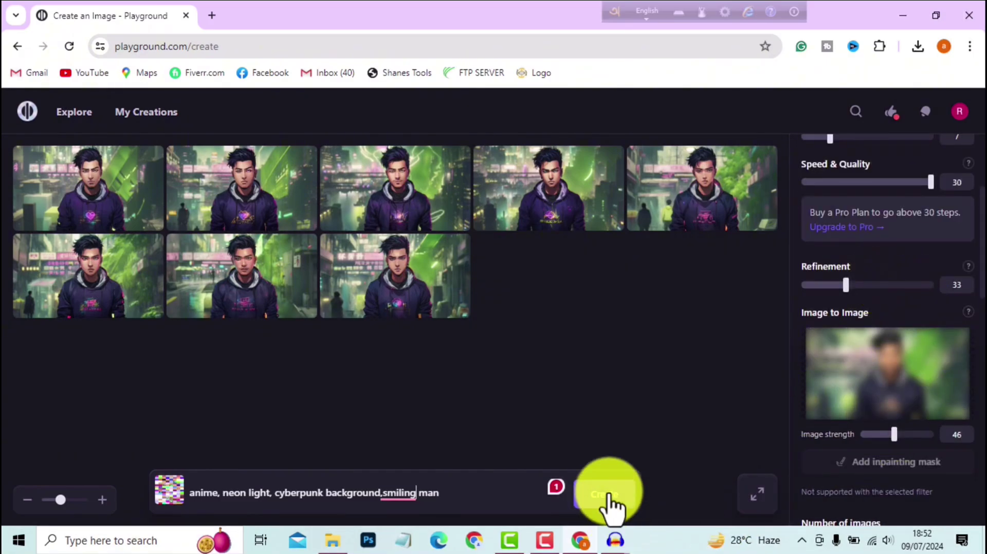
click(606, 497)
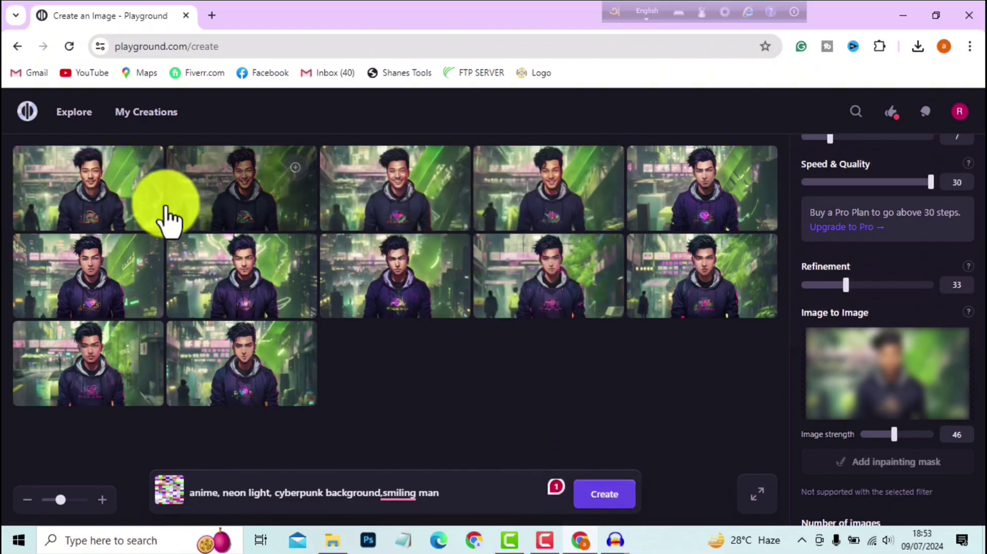
Examine the new smiling portraits one by one at full size and return to the creation page
click(511, 214)
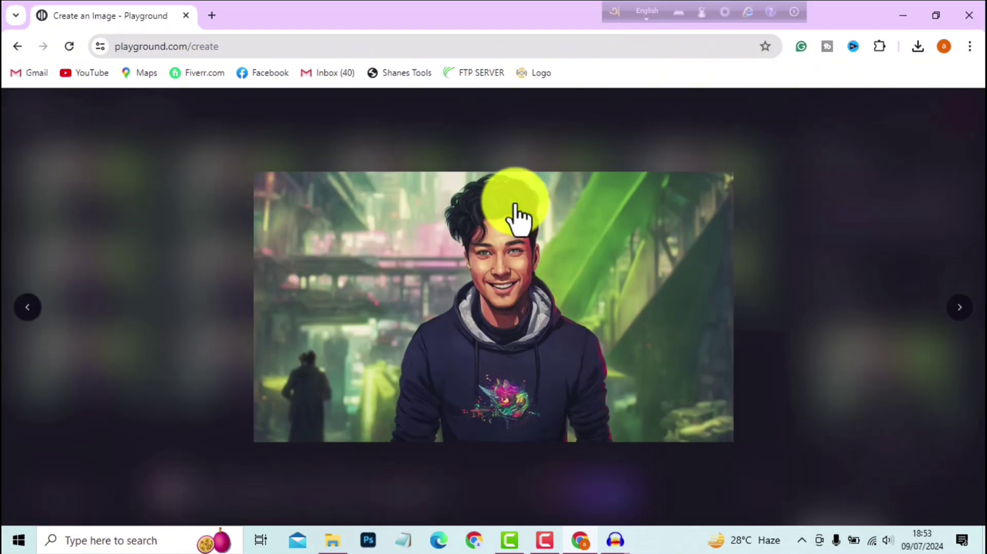
click(28, 307)
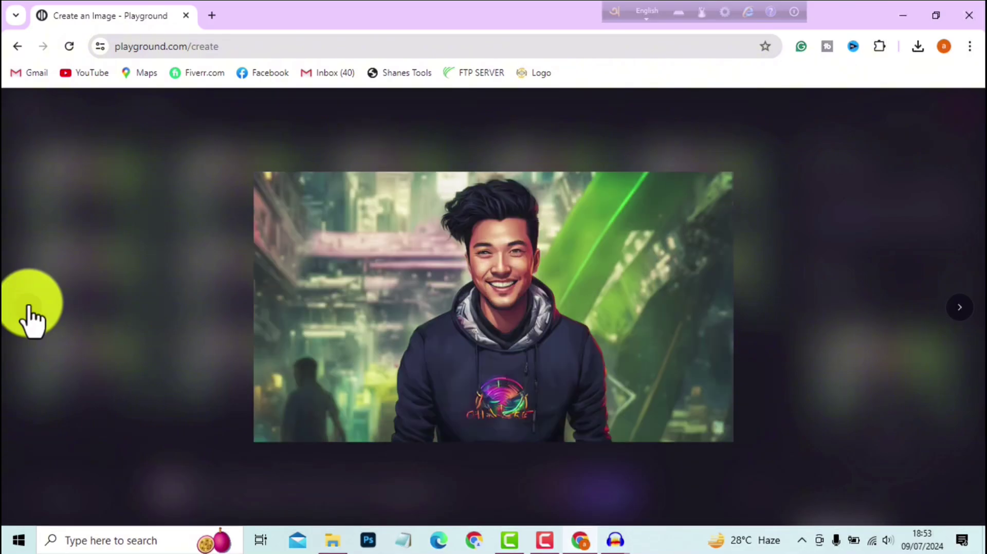
click(29, 307)
click(28, 308)
click(960, 307)
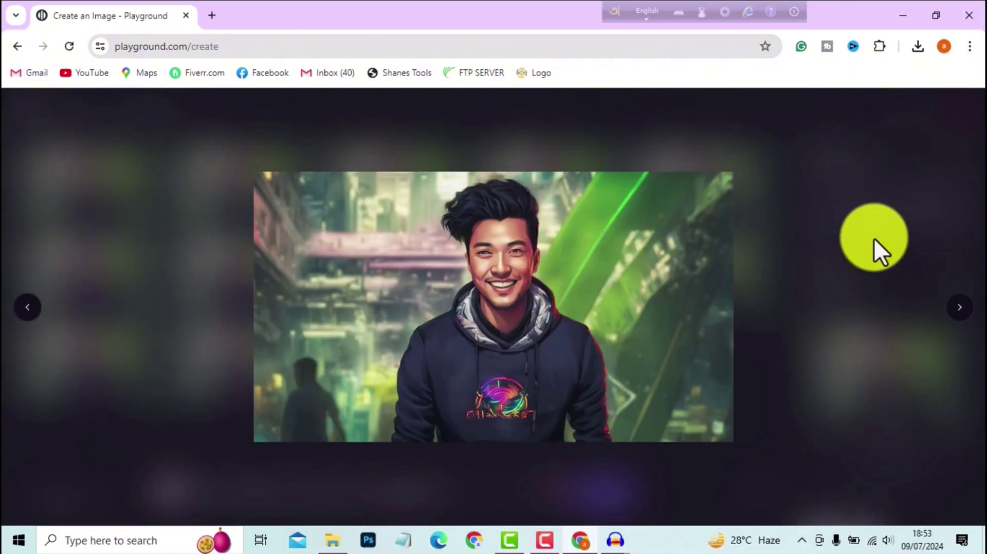
click(874, 238)
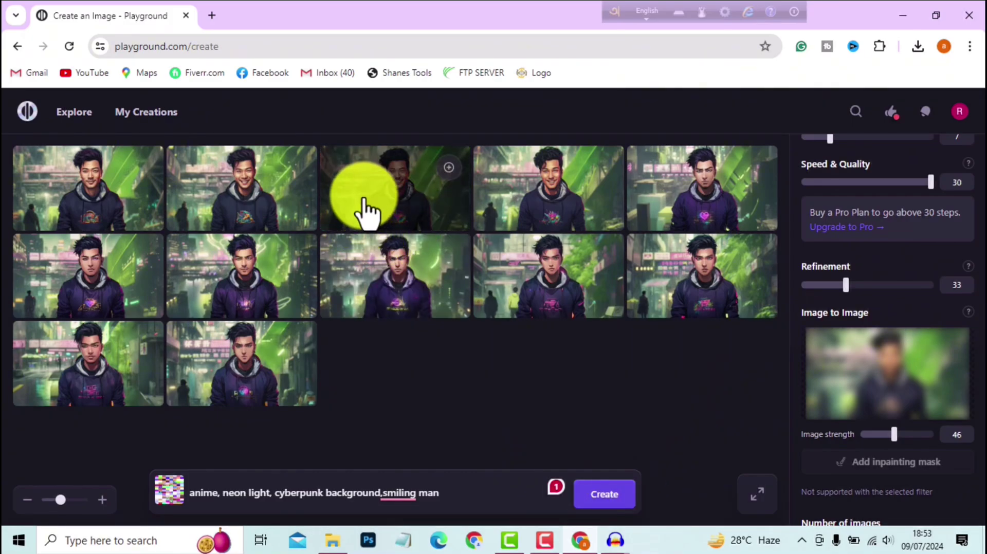
Download the third smiling portrait in the first row and review the other actions offered for it
click(449, 168)
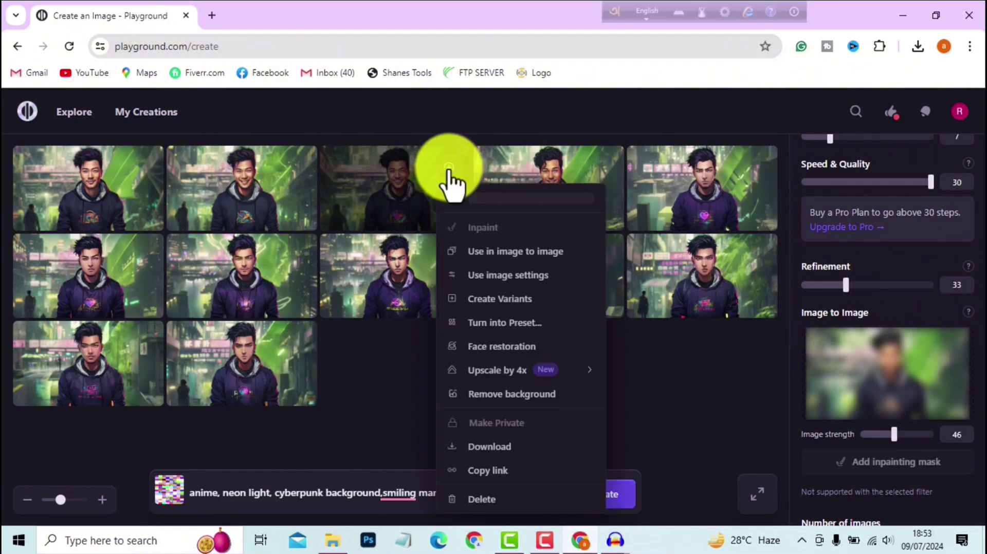
click(507, 452)
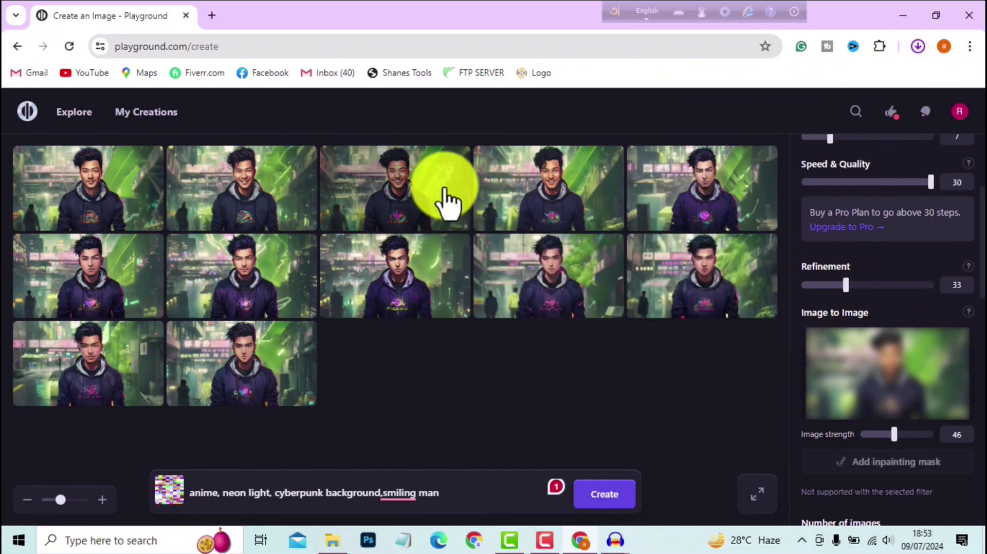
click(449, 168)
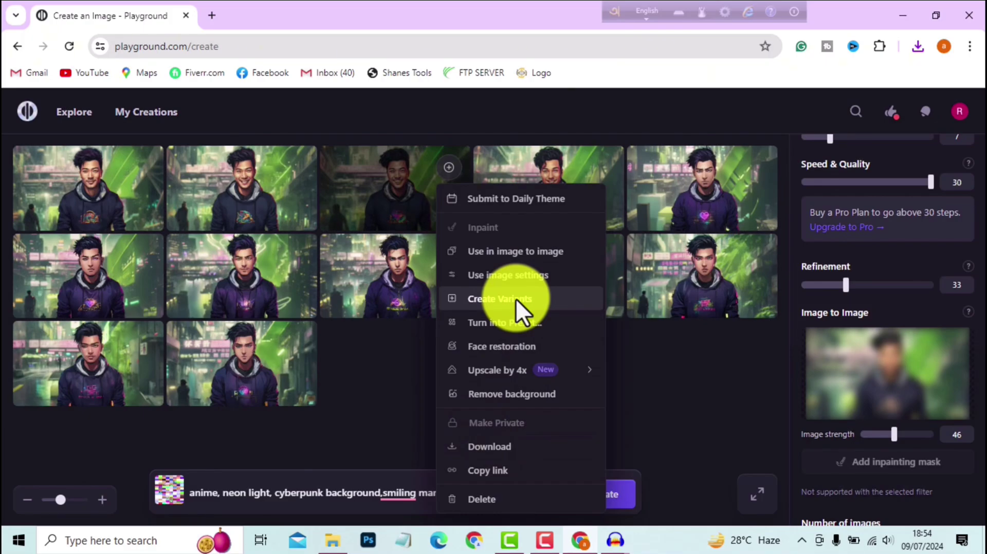
click(525, 255)
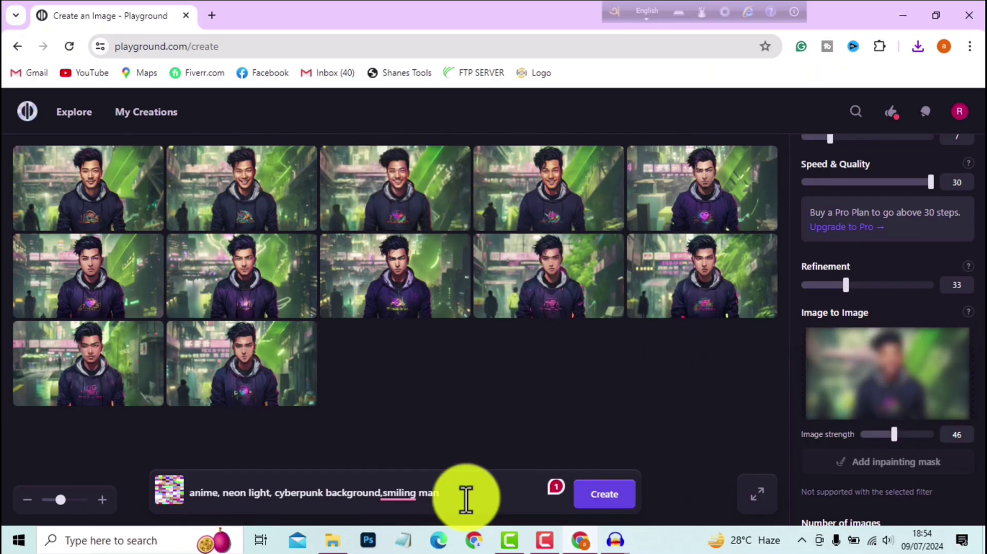
Generate another batch from the "smiling man" prompt and examine the resulting portraits at full size
click(591, 502)
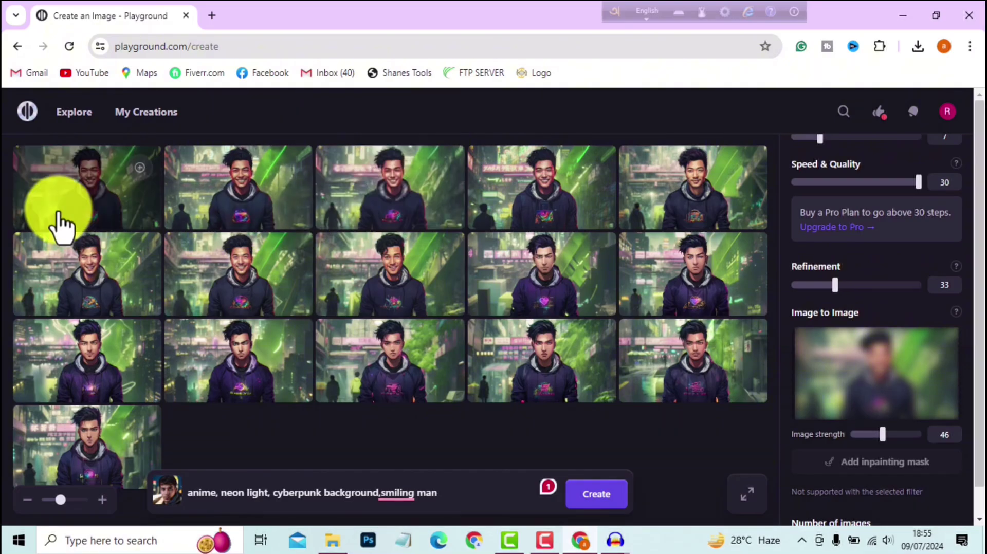
click(110, 205)
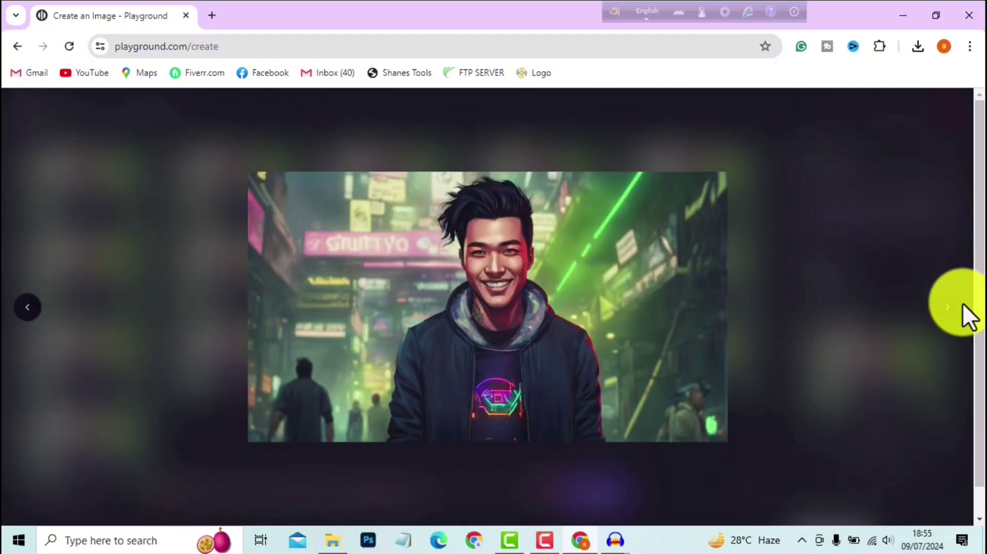
click(945, 308)
click(945, 314)
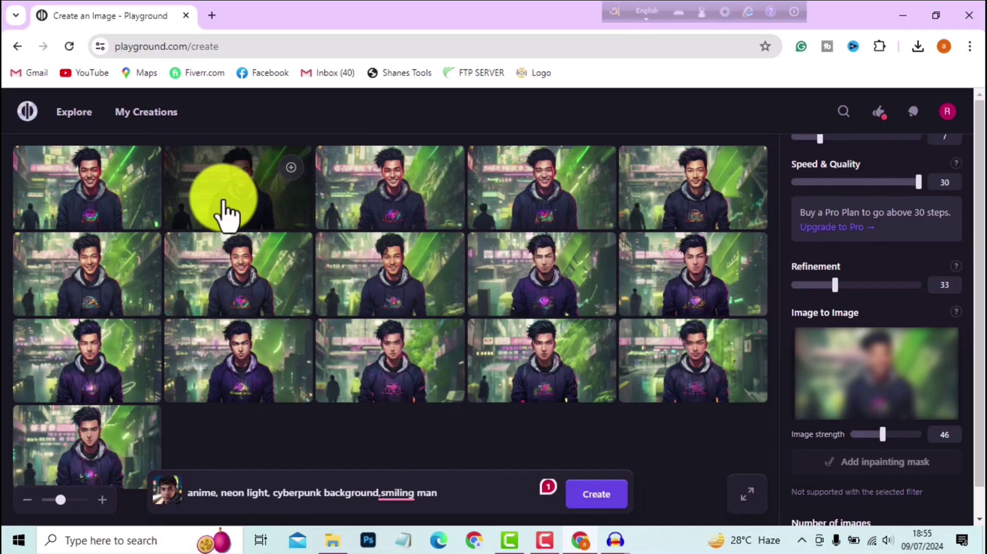
Find the Hunger Games archer post in the community feed and examine its prompt, removed terms and generation settings
click(77, 114)
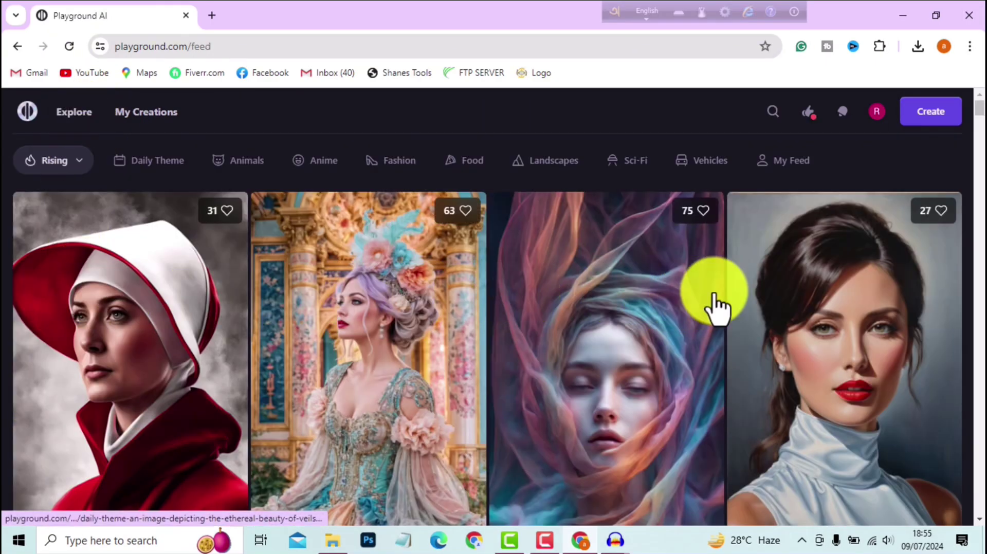
scroll(768, 303, down, 10)
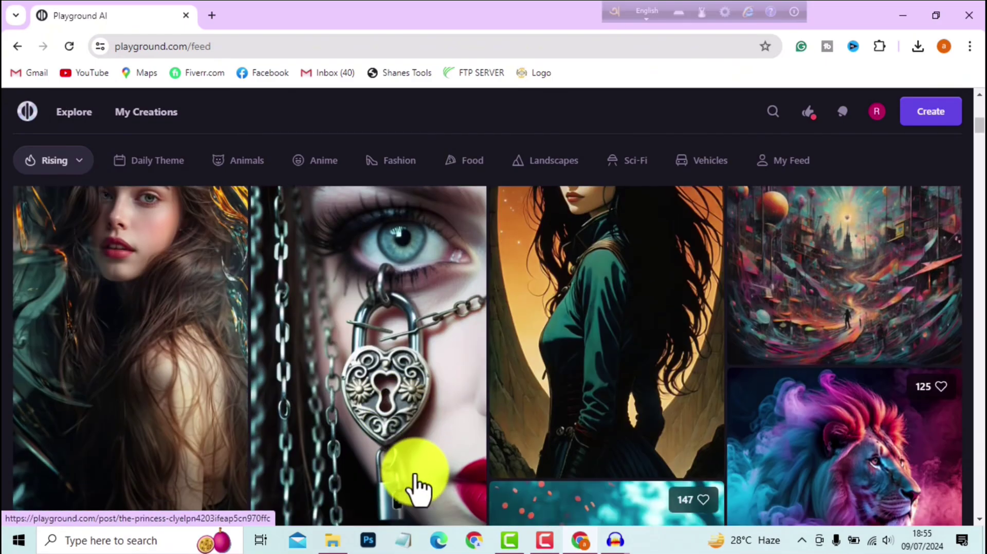
scroll(419, 491, down, 3)
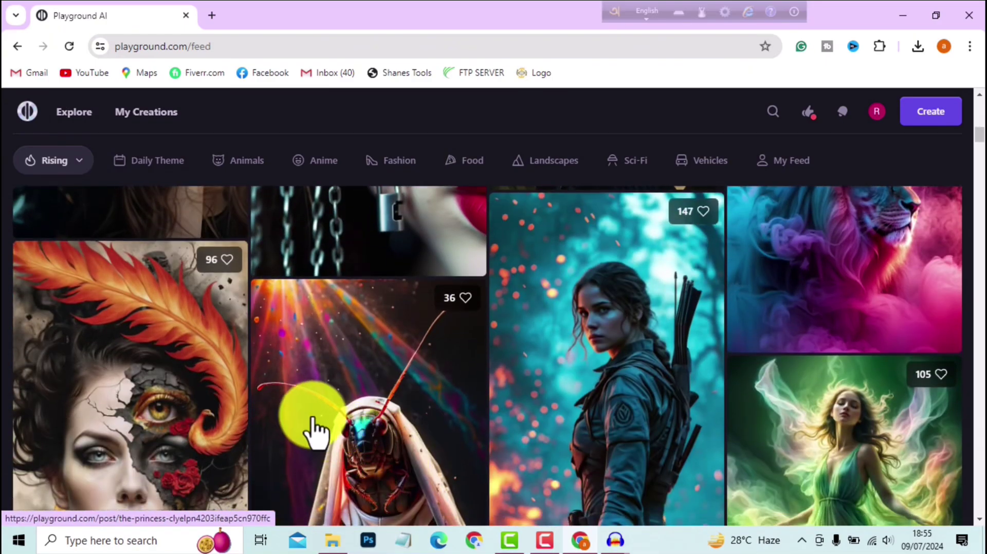
click(654, 407)
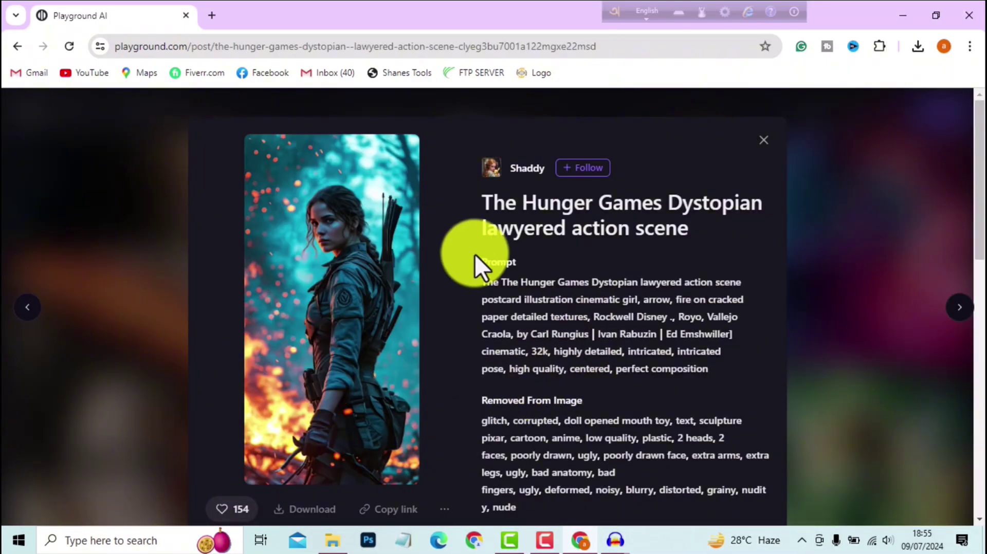
scroll(511, 304, down, 3)
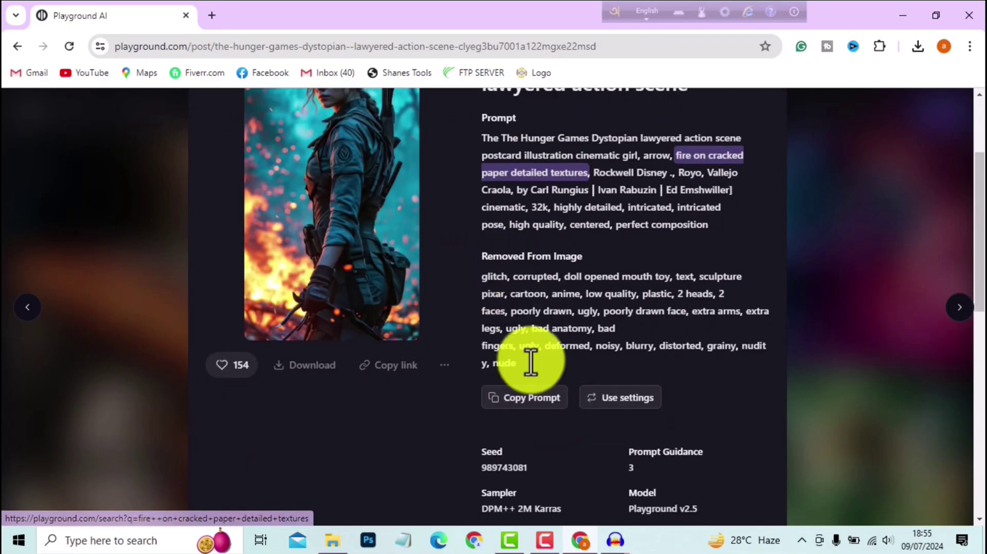
scroll(617, 404, down, 3)
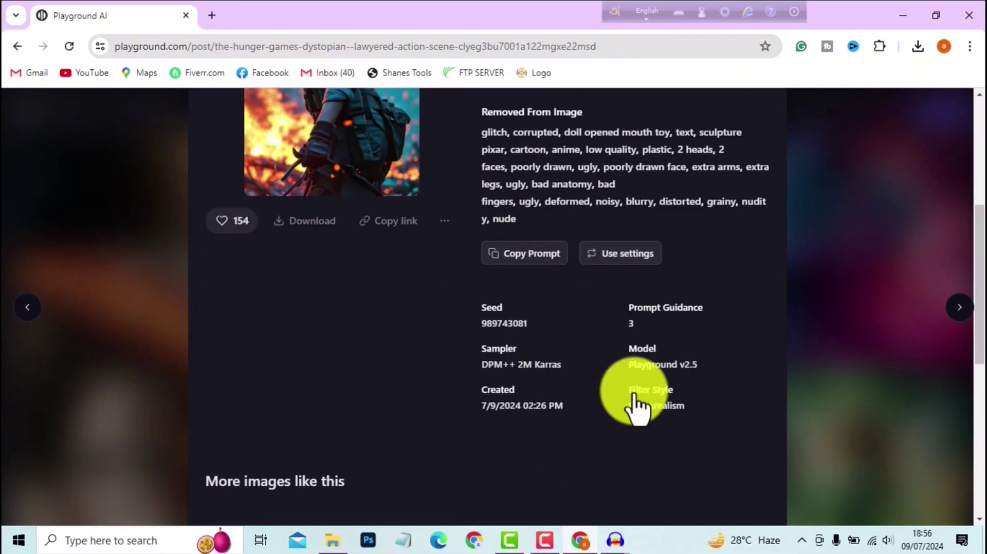
scroll(535, 421, up, 5)
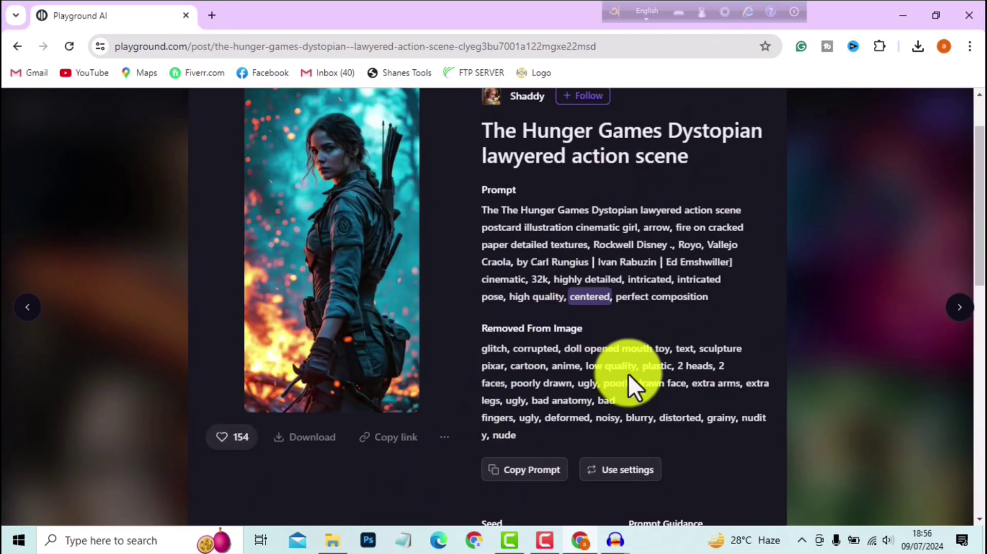
Reuse the settings of the Hunger Games archer post and generate an image from its prompt
click(405, 362)
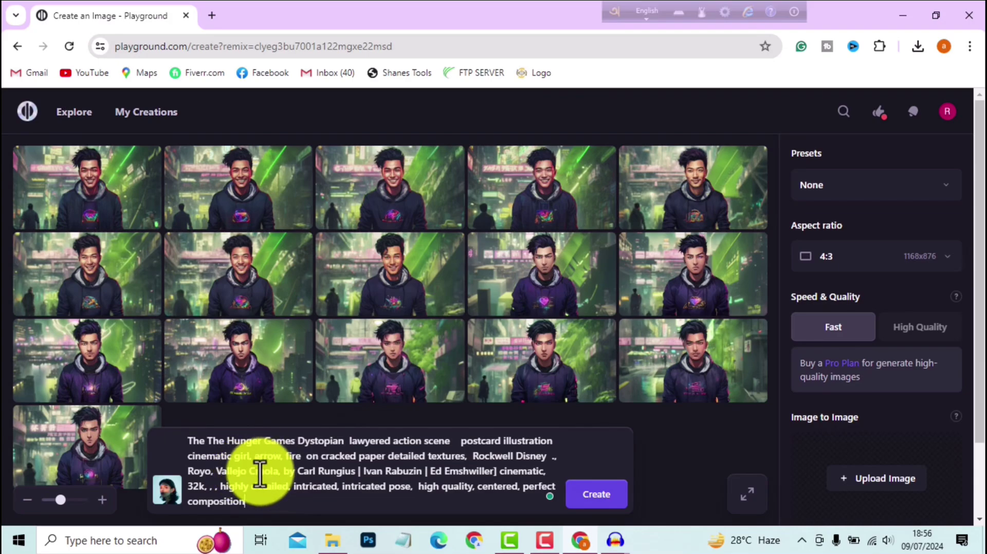
click(593, 494)
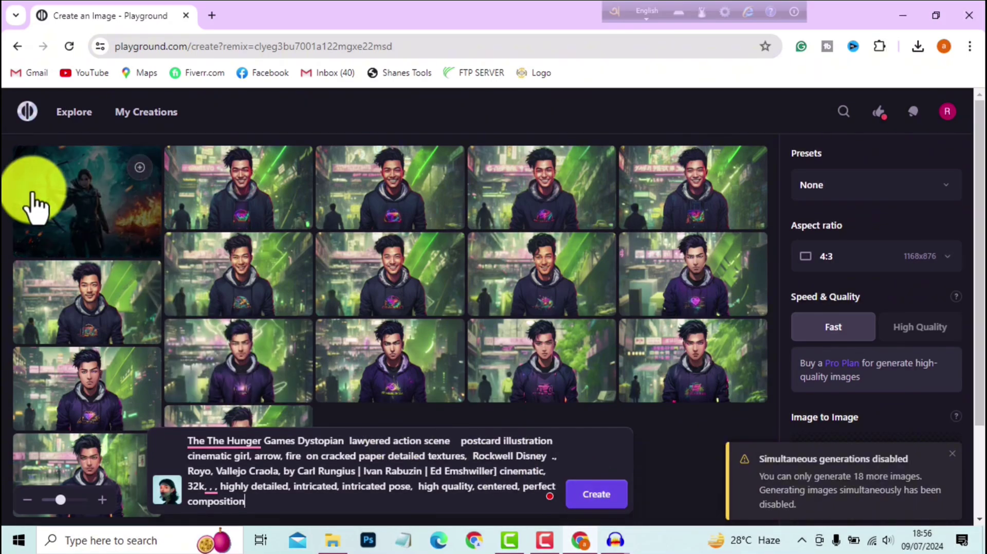
View the generated archer image at full size and download it
click(78, 205)
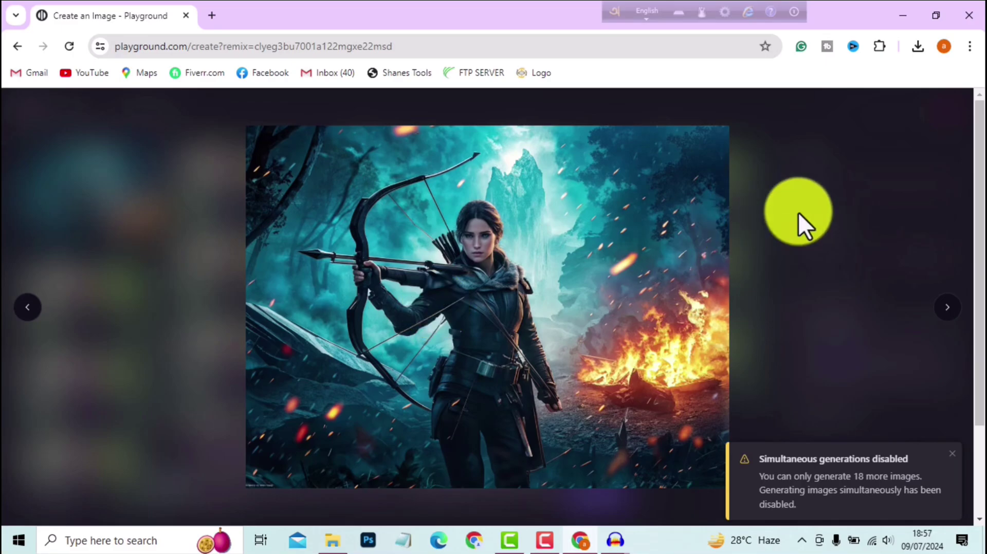
click(798, 212)
click(140, 168)
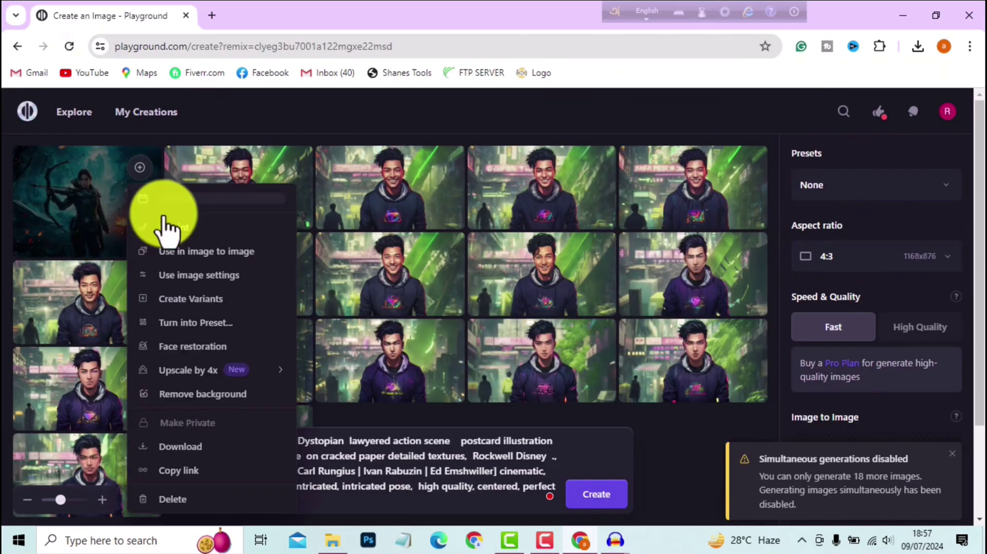
click(190, 452)
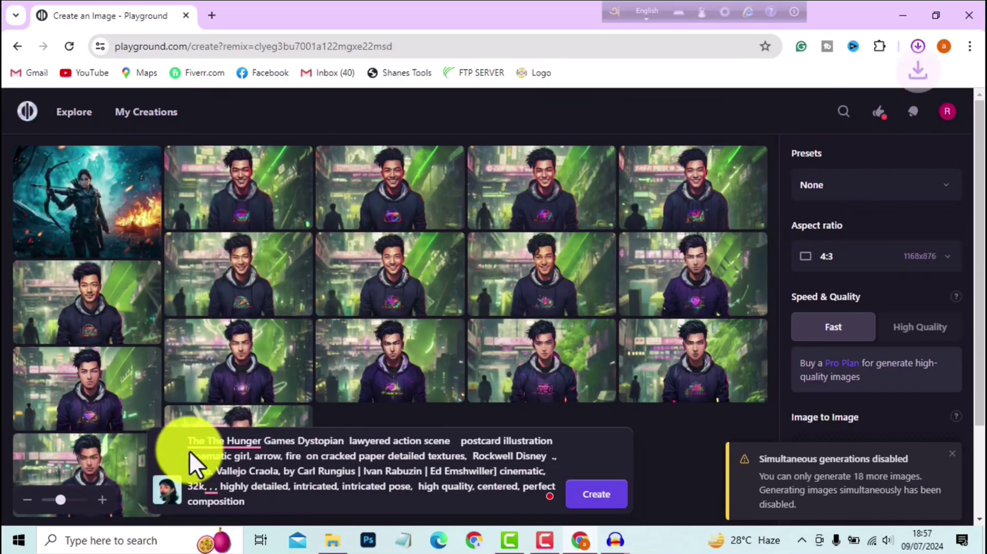
Open the pricing page from the account options and compare the features of the Free, Pro and Turbo plans
click(947, 112)
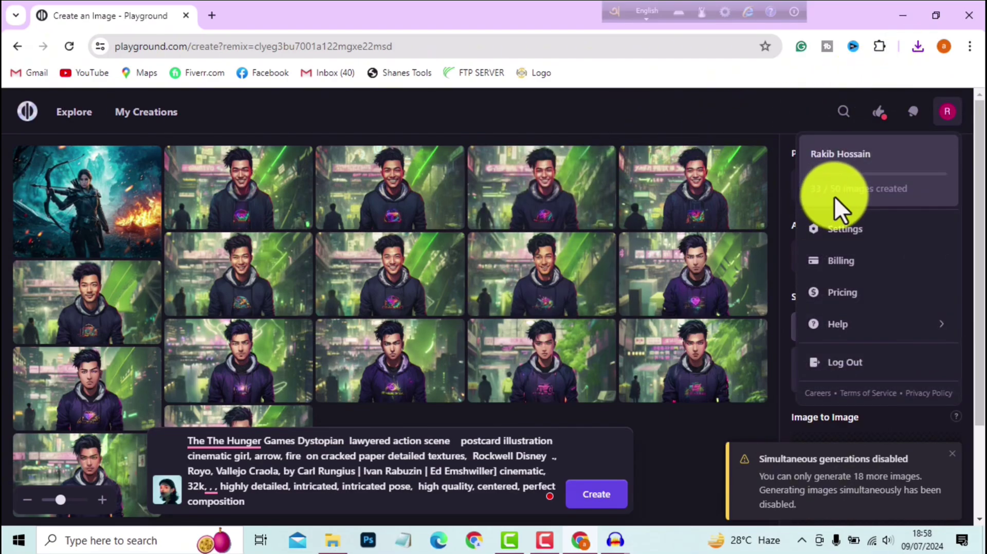
click(857, 292)
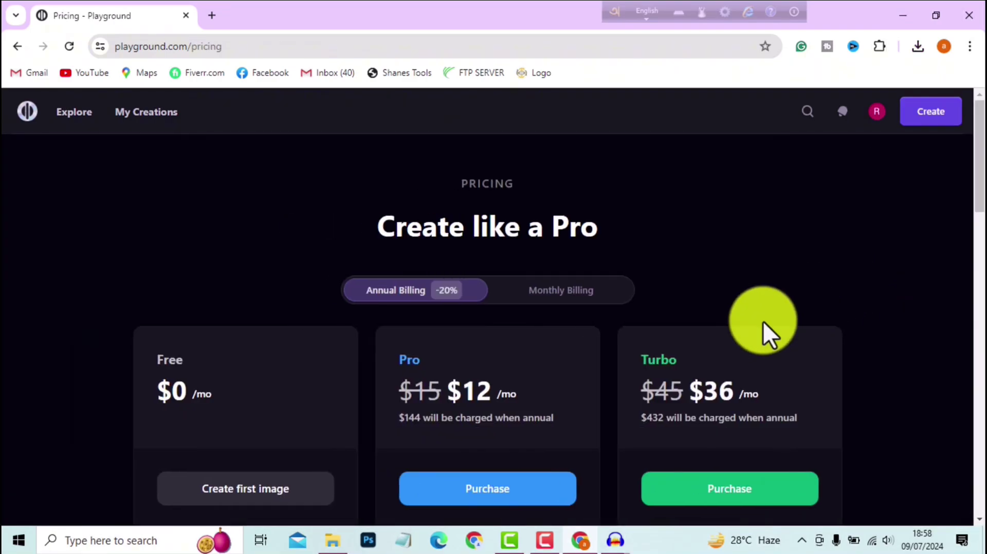
scroll(437, 338, down, 7)
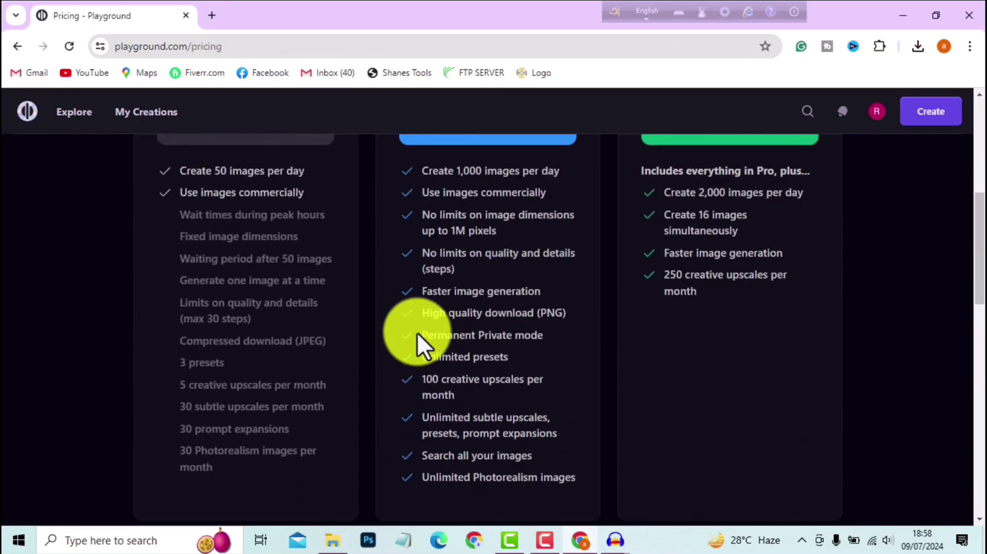